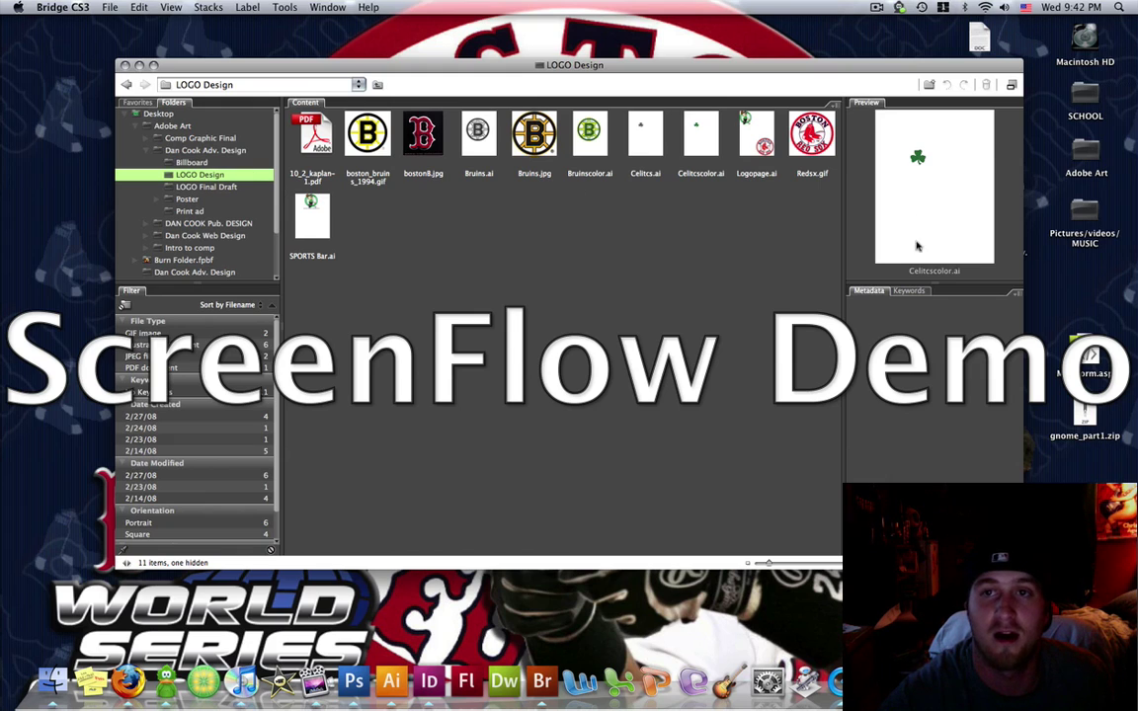
# - Narrow the folder and filter panes slightly to widen the content area
pyautogui.moveTo(273, 179)
pyautogui.mouseDown()
pyautogui.moveTo(252, 151)
pyautogui.moveTo(248, 173)
pyautogui.moveTo(220, 173)
pyautogui.moveTo(264, 173)
pyautogui.mouseUp()
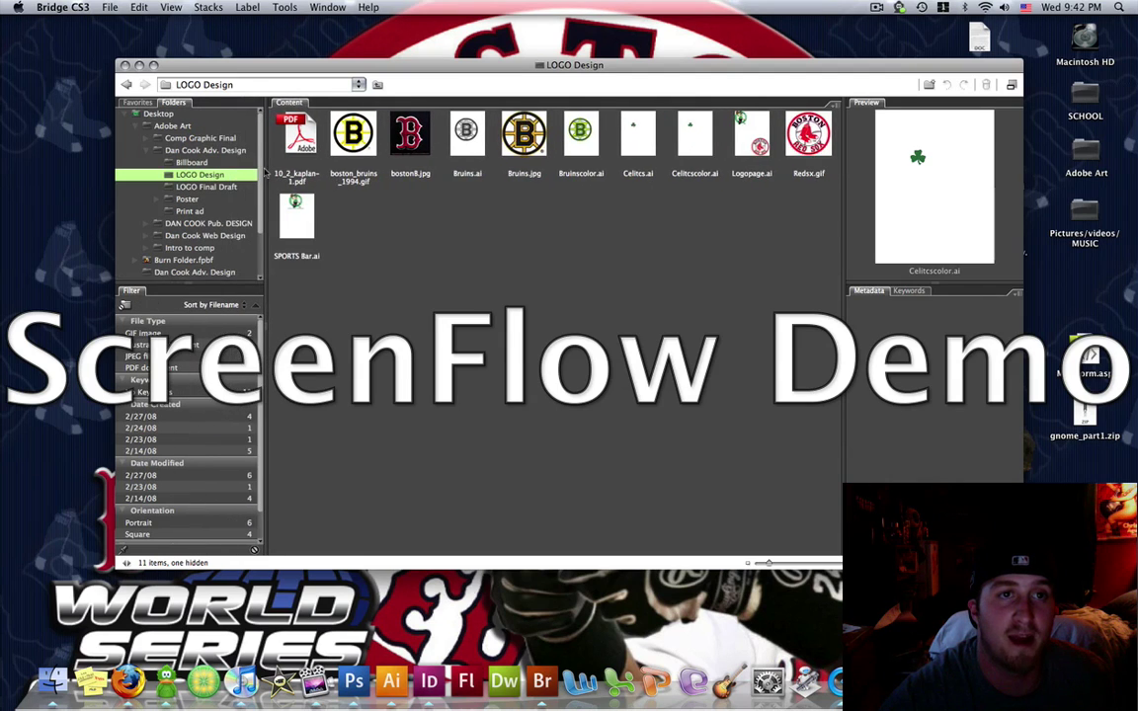
pyautogui.moveTo(288, 102)
pyautogui.mouseDown()
pyautogui.moveTo(210, 106)
pyautogui.moveTo(300, 111)
pyautogui.mouseUp()
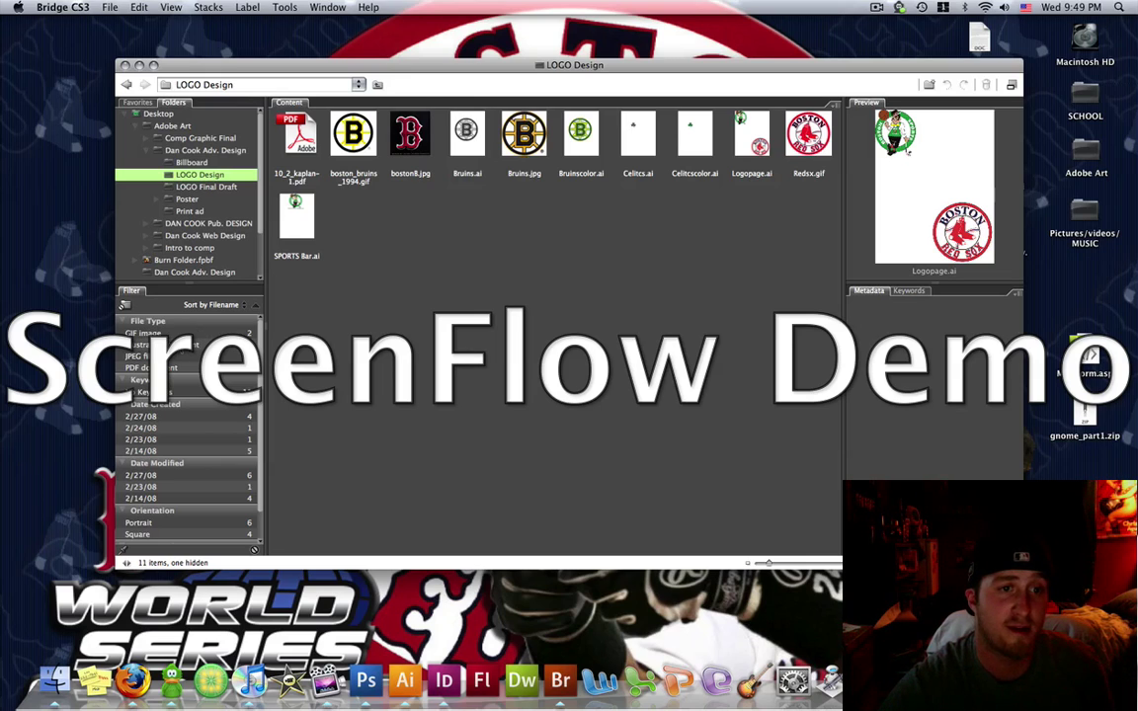
# - Filter the files in turn by Illustrator, JPEG and PDF type and by creation date 2/27/08, clearing each filter again
pyautogui.click(163, 345)
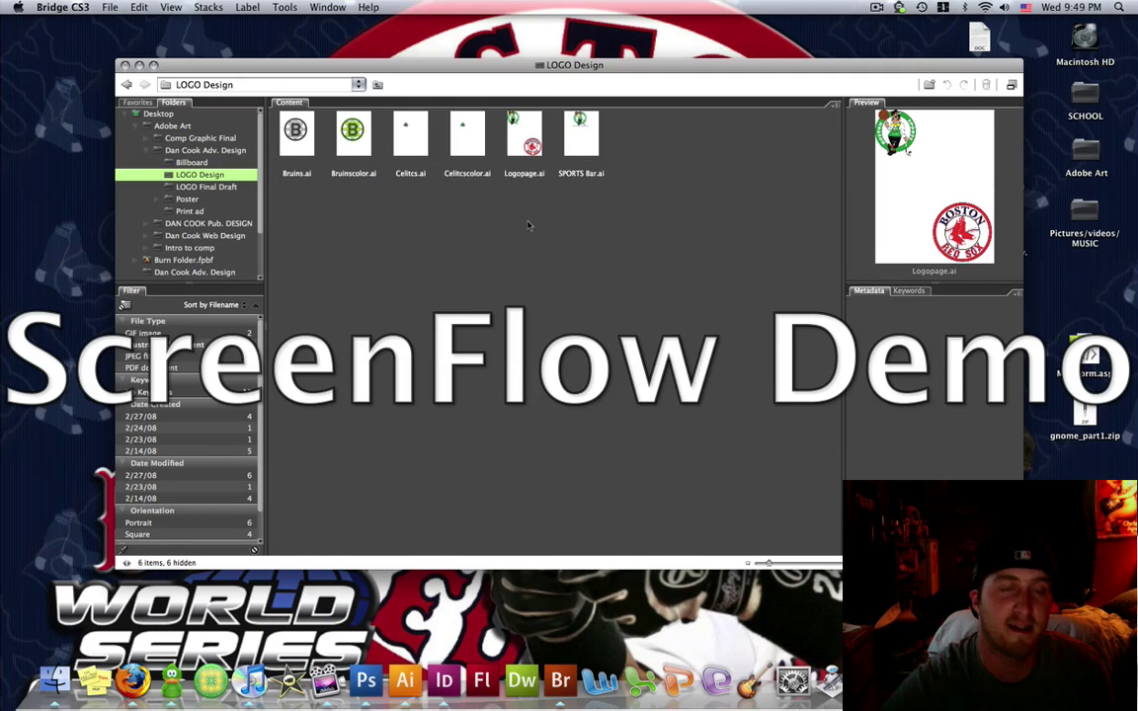
pyautogui.click(139, 344)
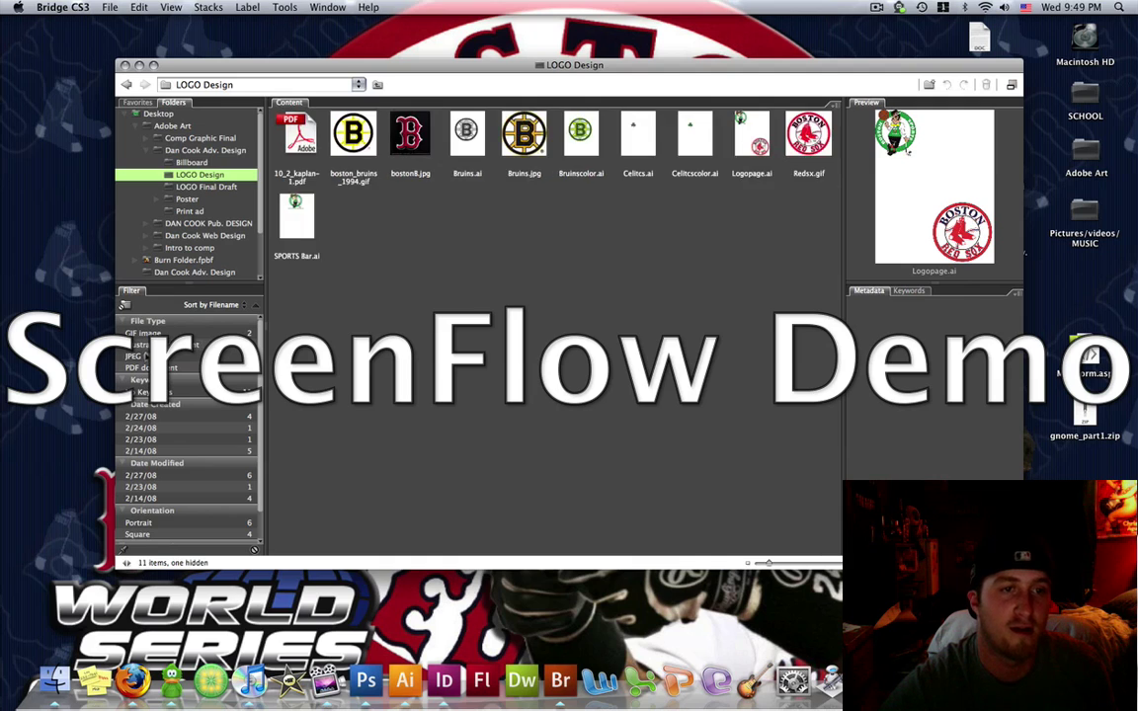
pyautogui.click(138, 356)
pyautogui.click(138, 356)
pyautogui.click(138, 368)
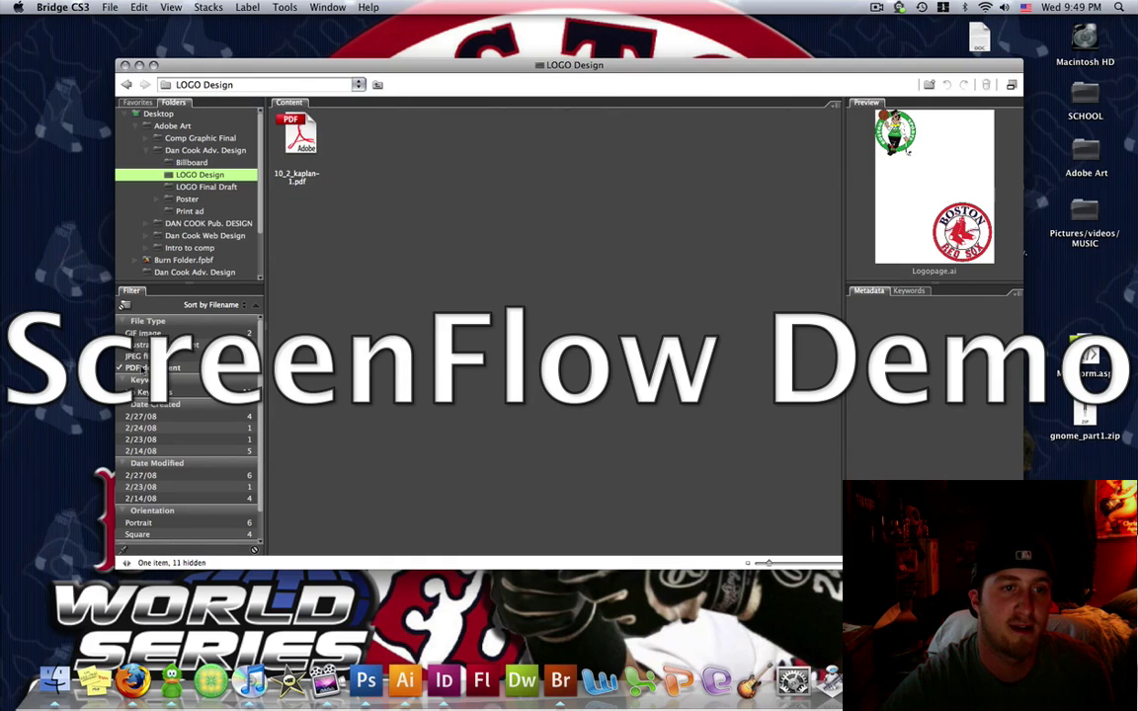
pyautogui.click(138, 368)
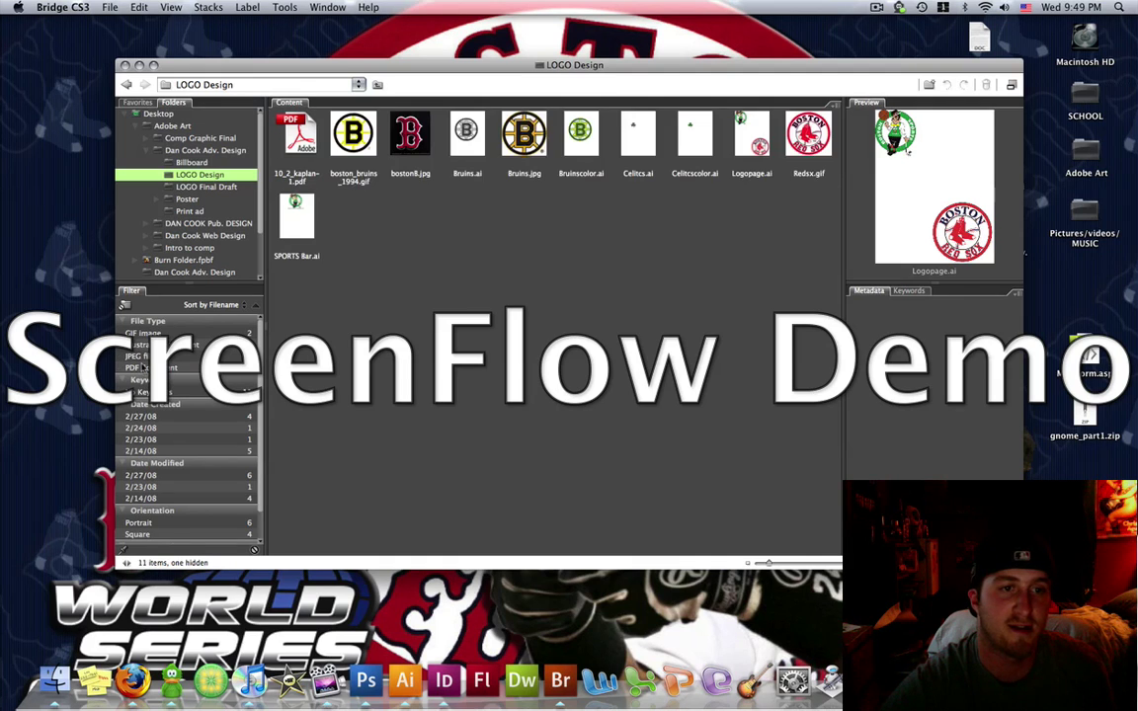
pyautogui.click(153, 418)
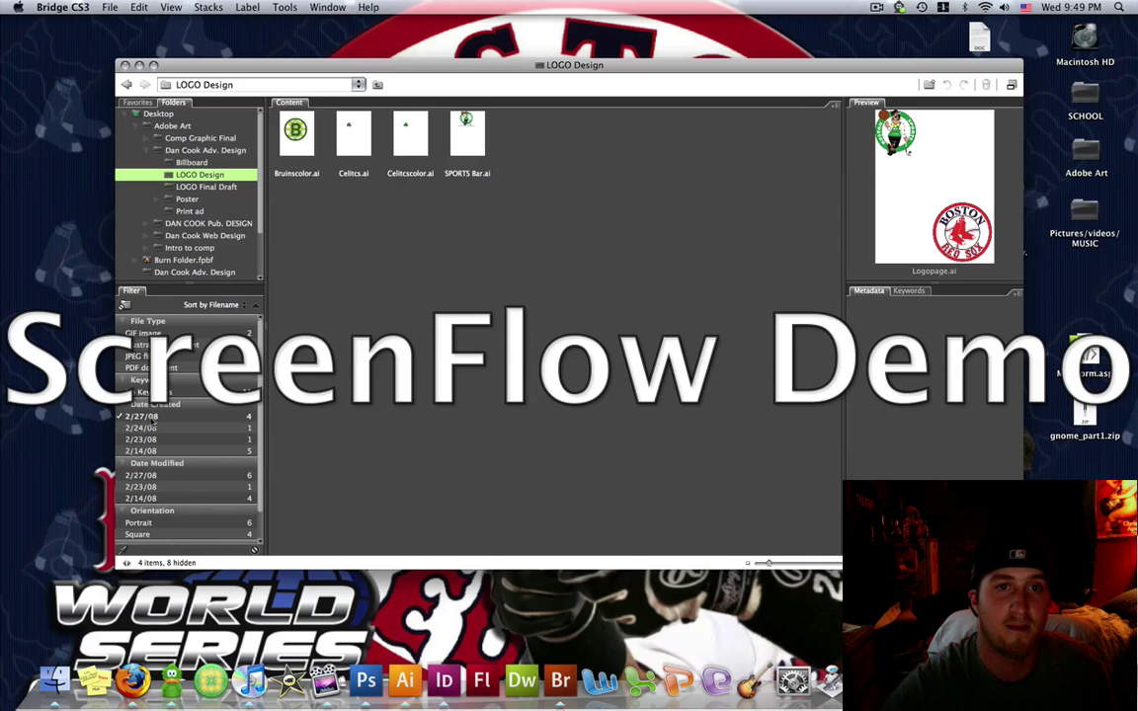
pyautogui.click(154, 418)
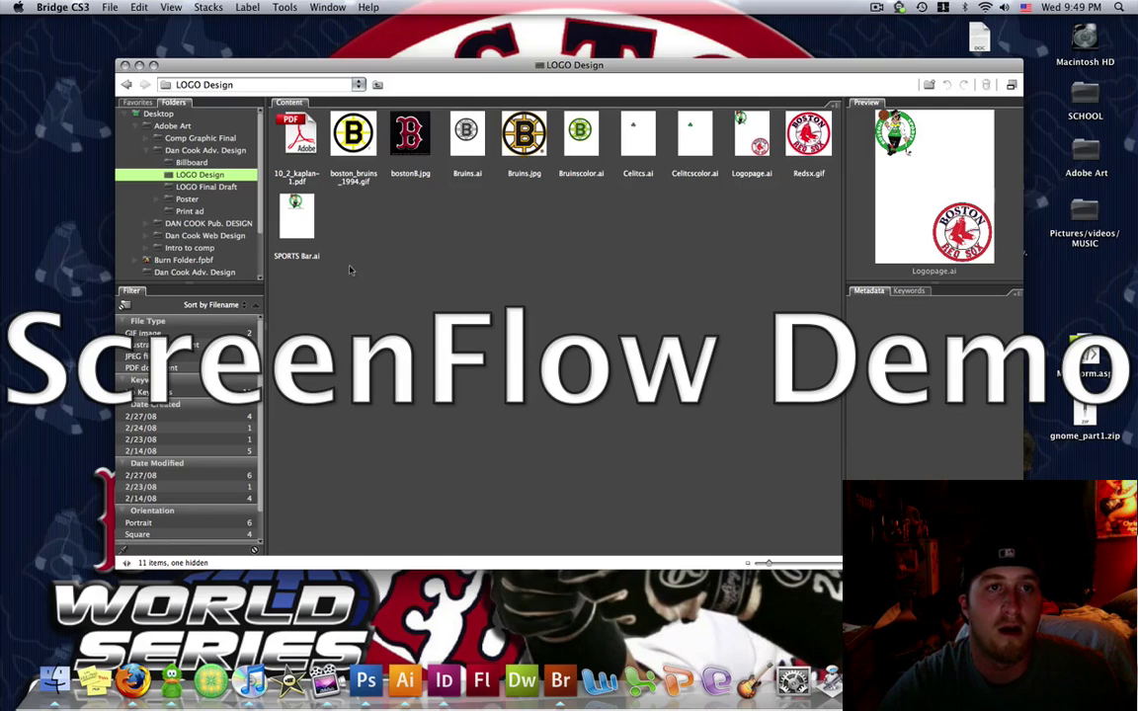
# - Display the folder's files as details, look through the whole list, and return to the thumbnail display
pyautogui.click(173, 8)
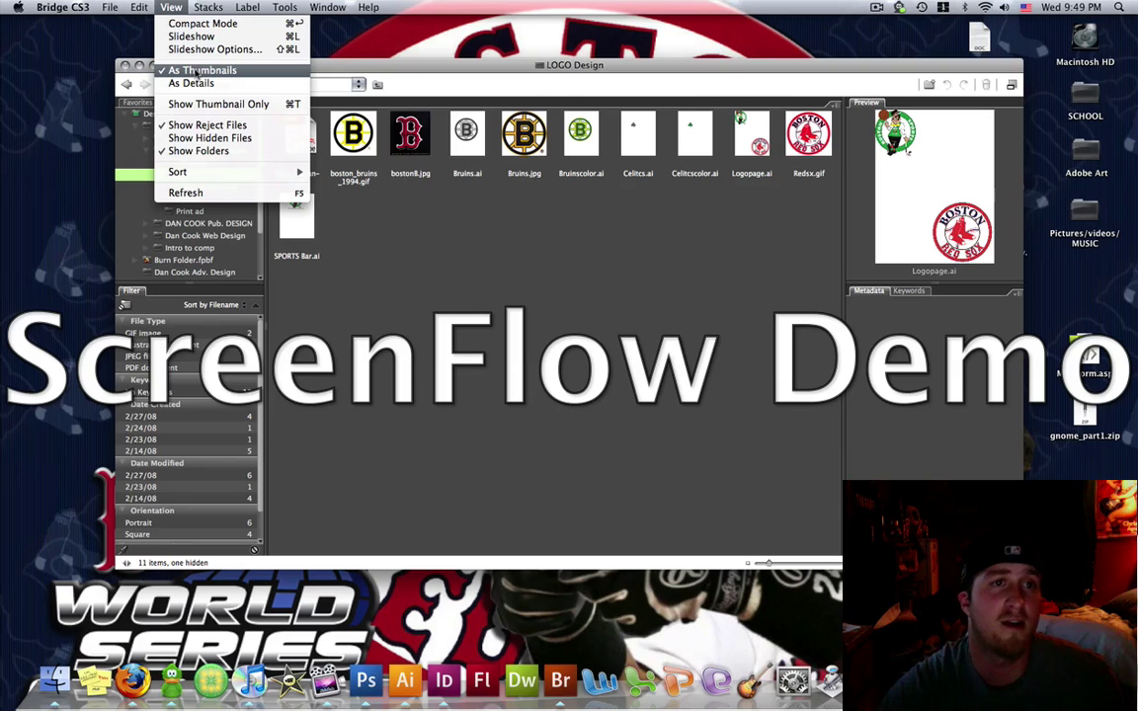
pyautogui.click(193, 84)
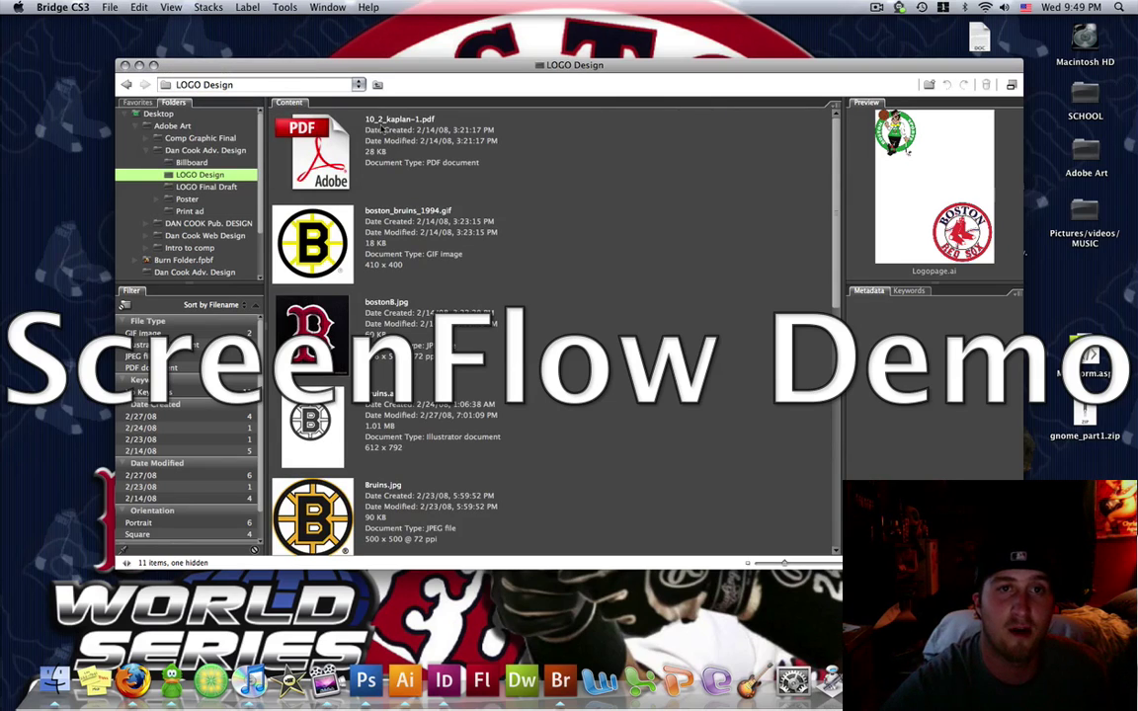
pyautogui.scroll(-10, 400, 142)
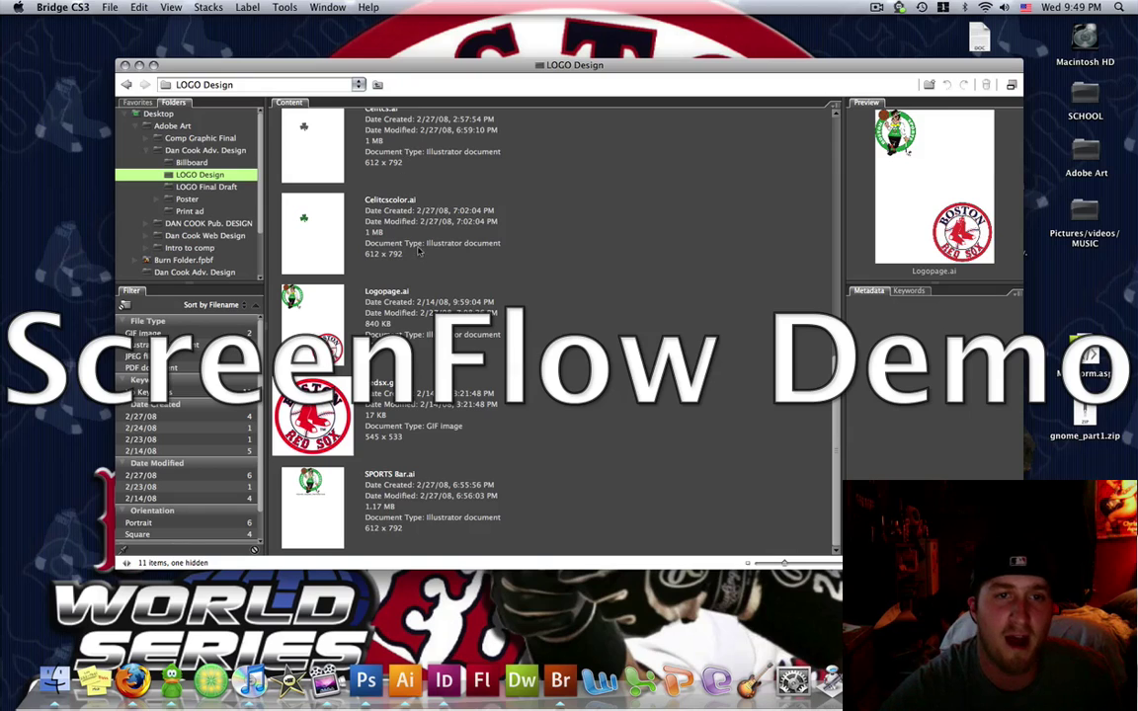
pyautogui.scroll(10, 415, 239)
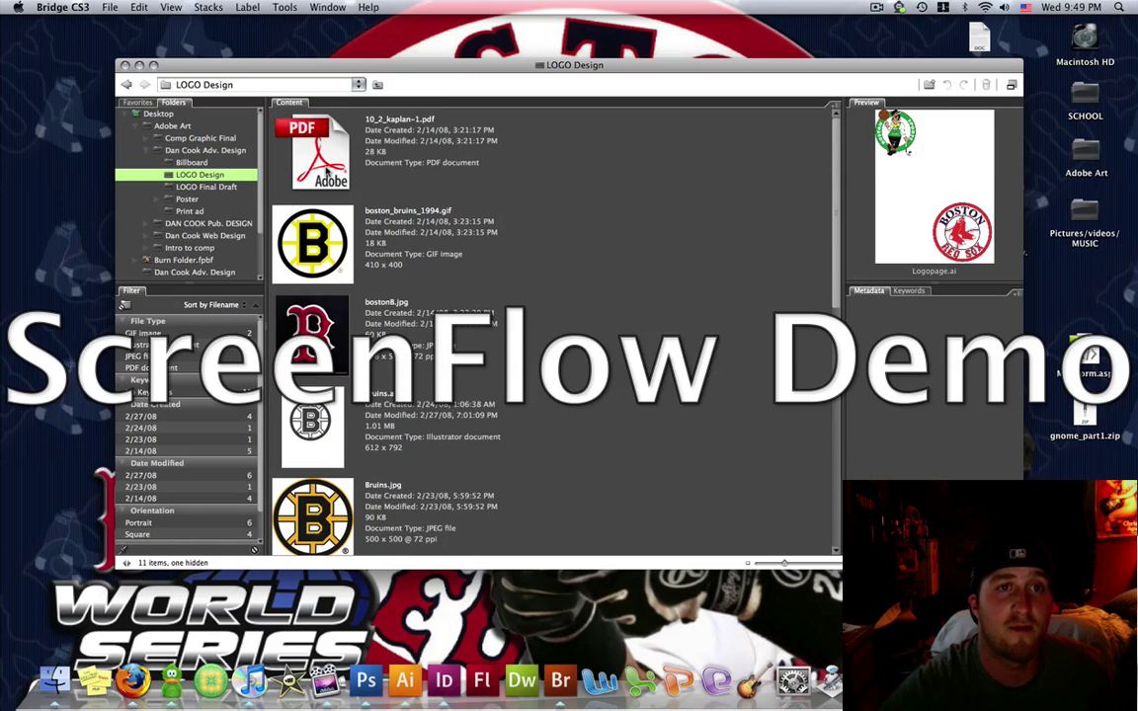
pyautogui.click(173, 10)
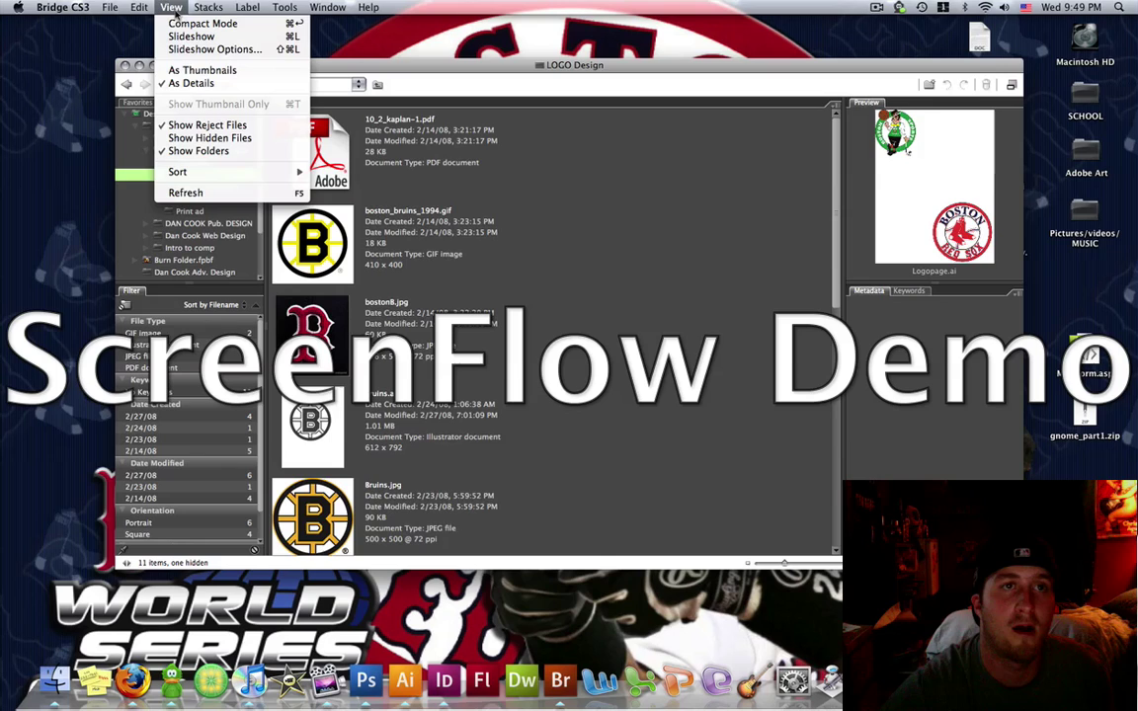
pyautogui.click(184, 77)
pyautogui.click(172, 8)
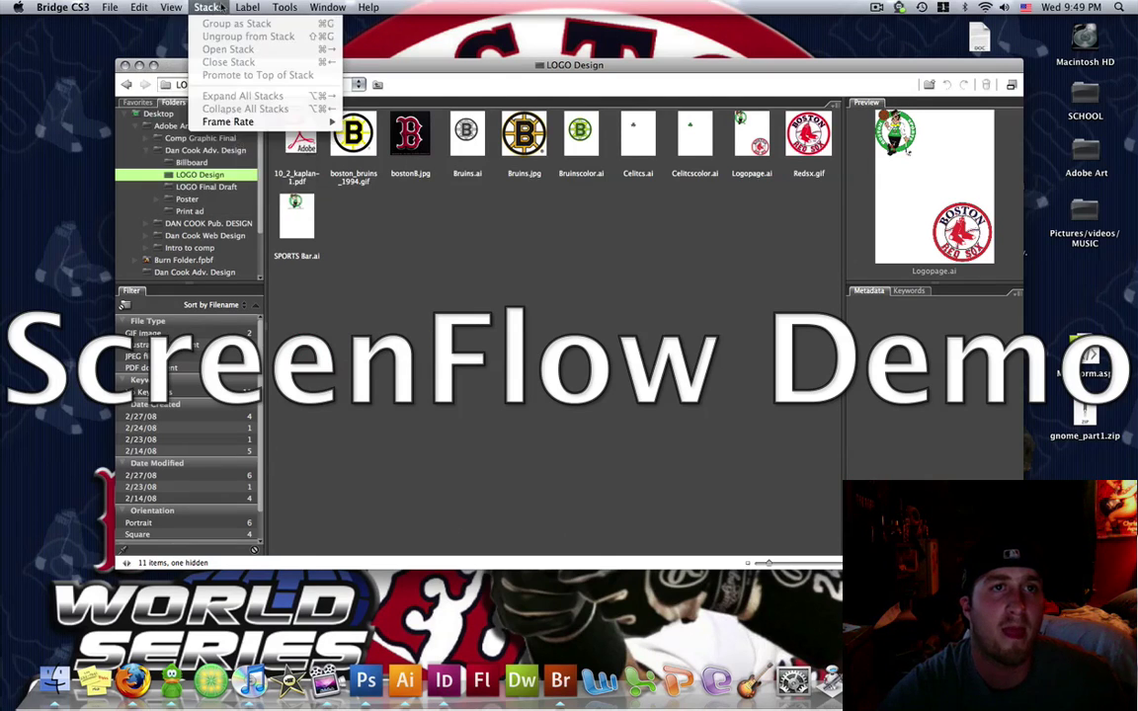
pyautogui.moveTo(242, 8)
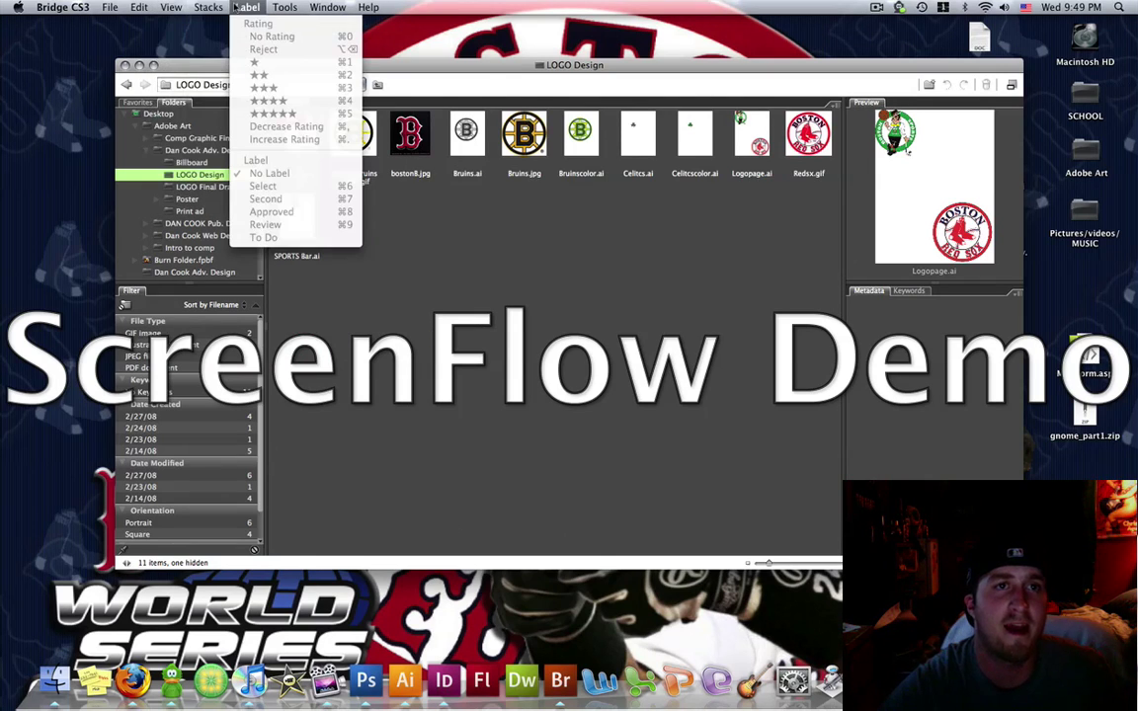
pyautogui.click(447, 214)
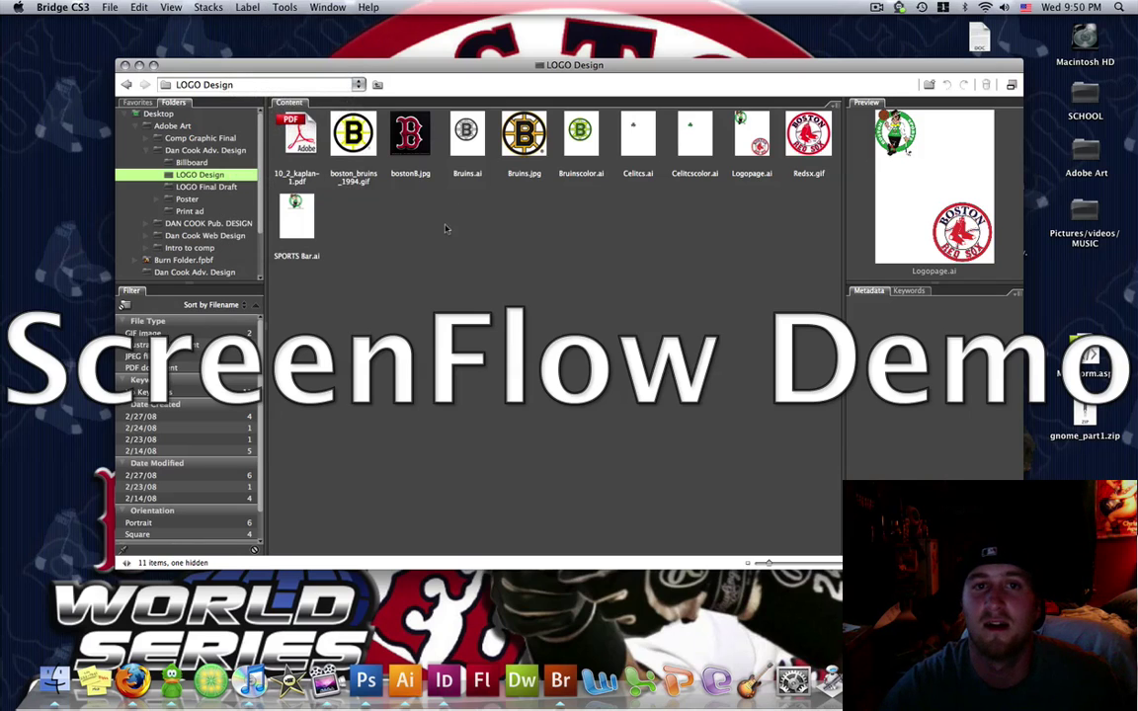
# - Assign the To Do label to Bruins.ai
pyautogui.click(478, 146)
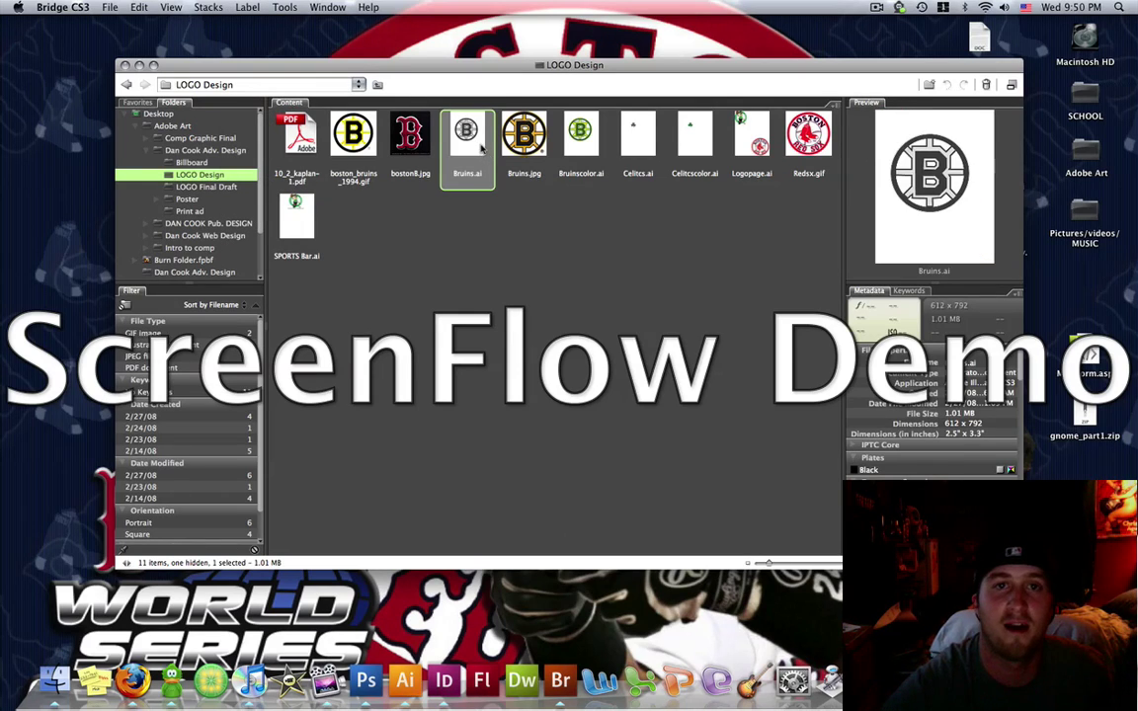
pyautogui.click(244, 7)
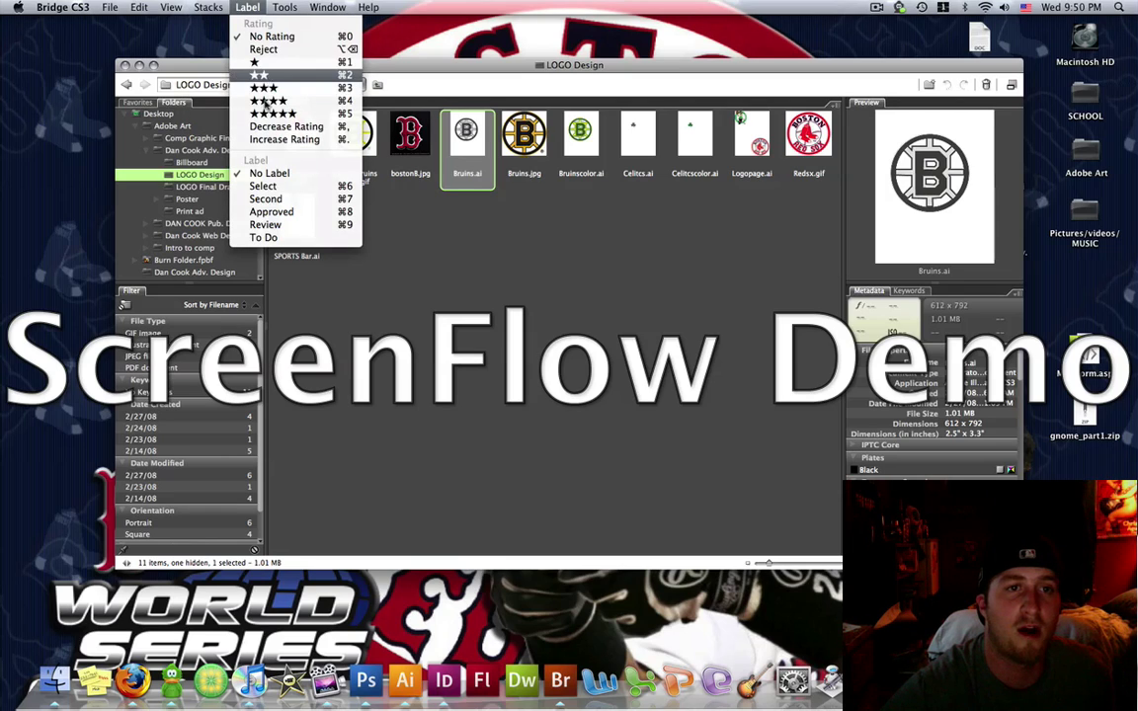
pyautogui.click(281, 239)
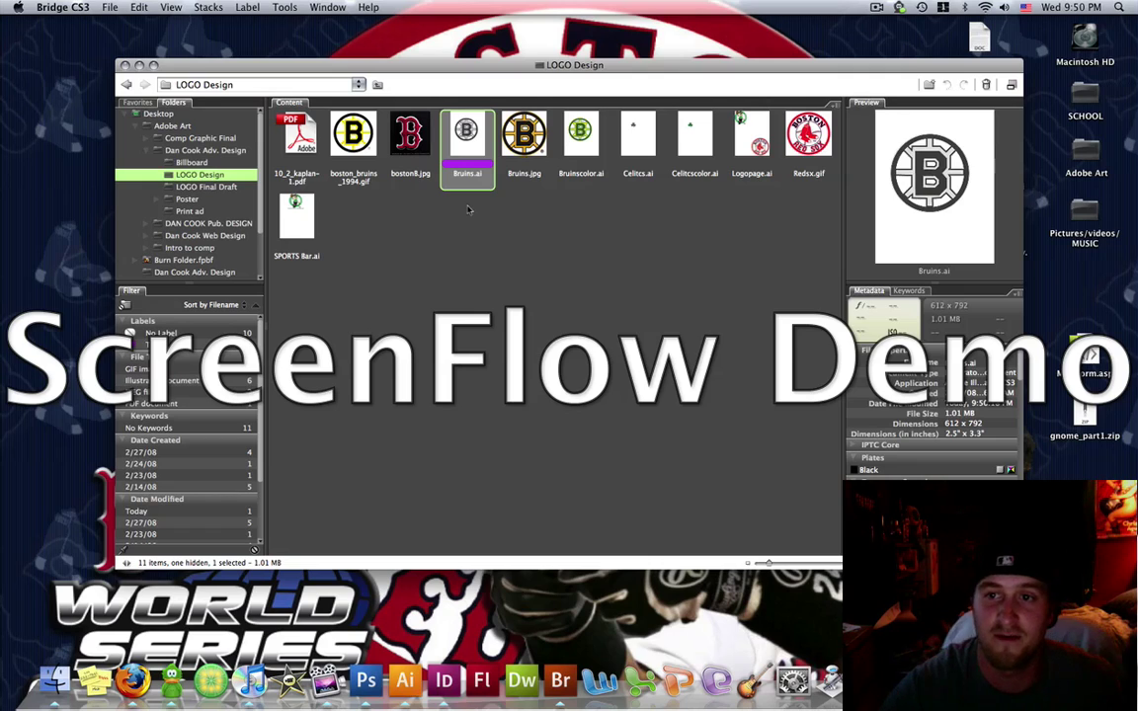
# - Change the label of Bruins.ai to Second and after that to Approved
pyautogui.click(247, 7)
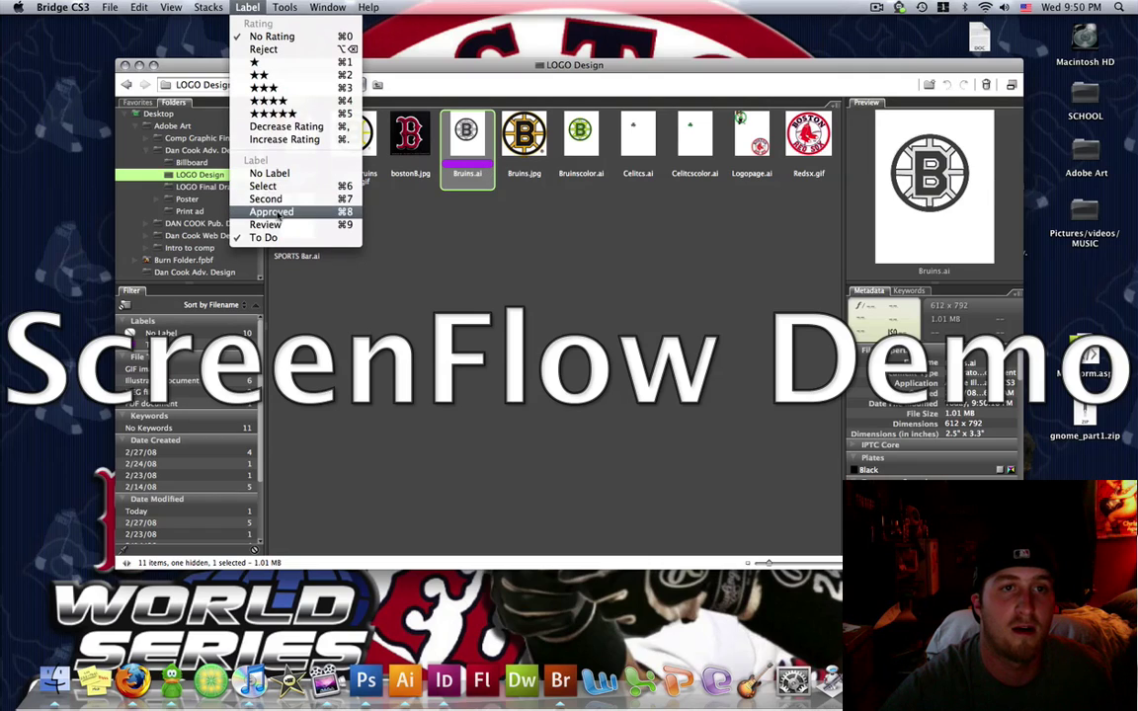
pyautogui.click(265, 199)
pyautogui.click(247, 7)
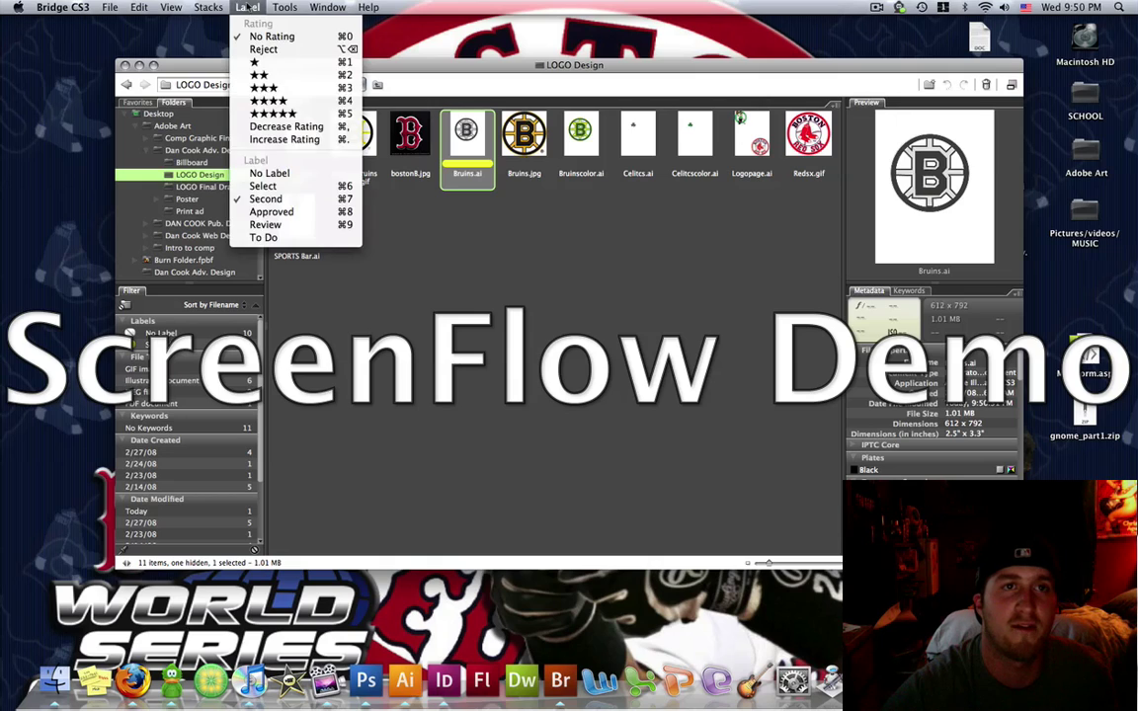
pyautogui.click(290, 215)
# - Remove the label from Bruins.ai and give the file a three-star rating
pyautogui.click(247, 7)
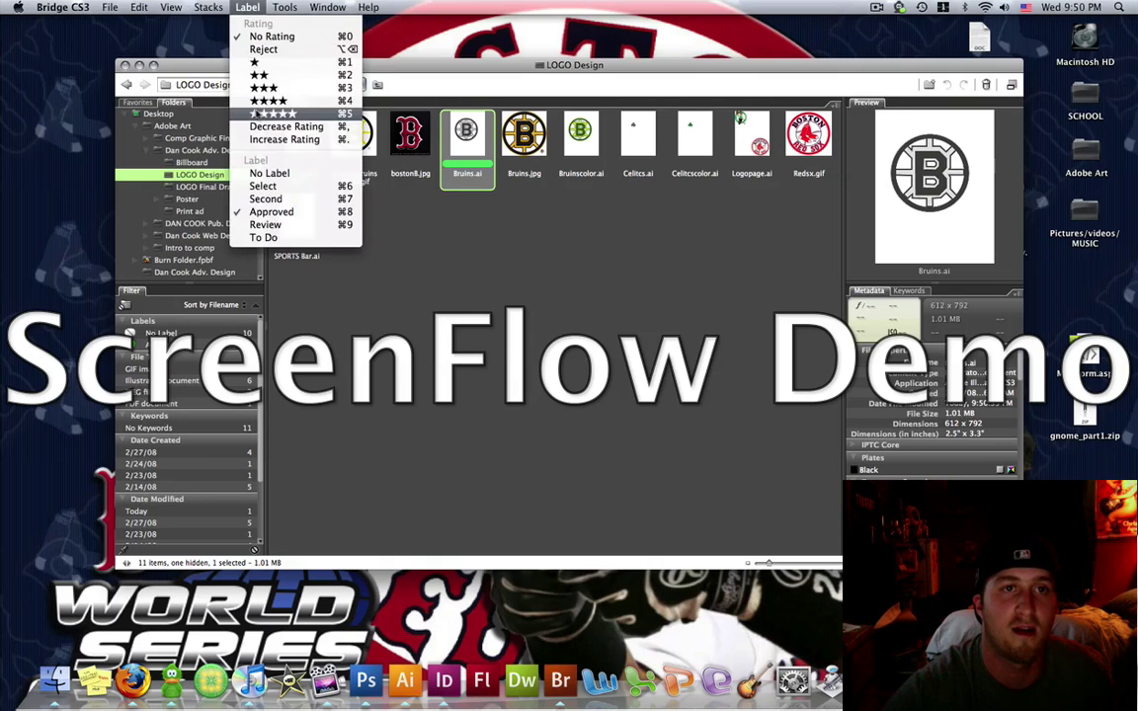
pyautogui.click(269, 173)
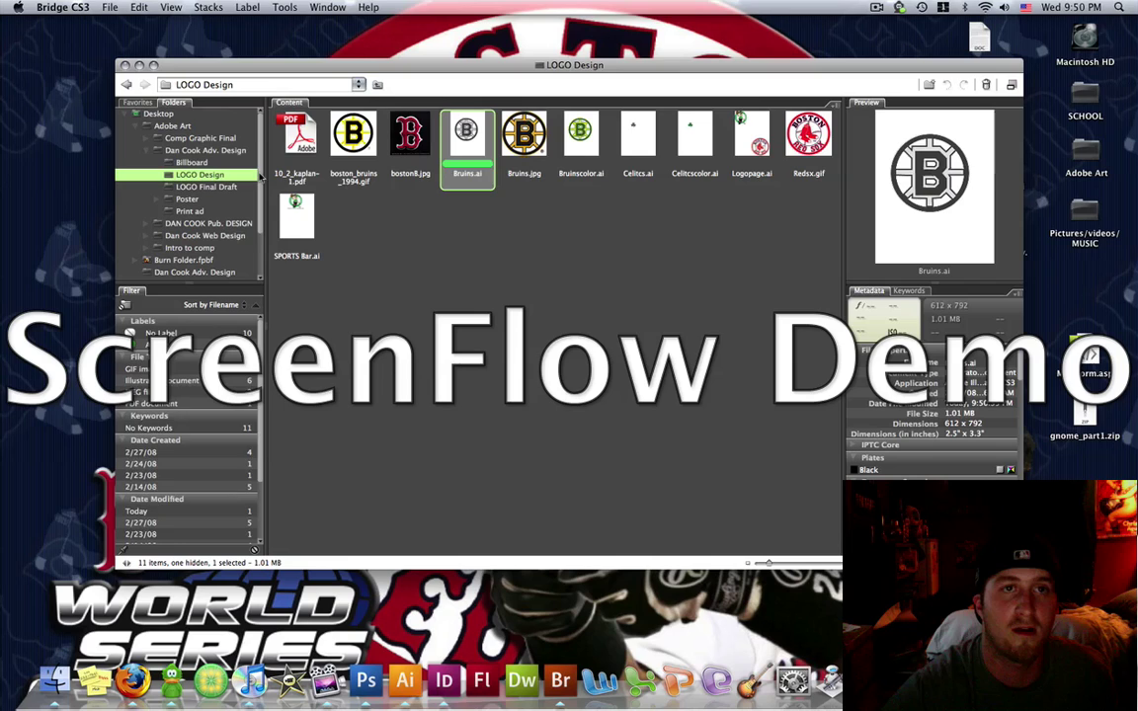
pyautogui.click(247, 7)
pyautogui.click(265, 87)
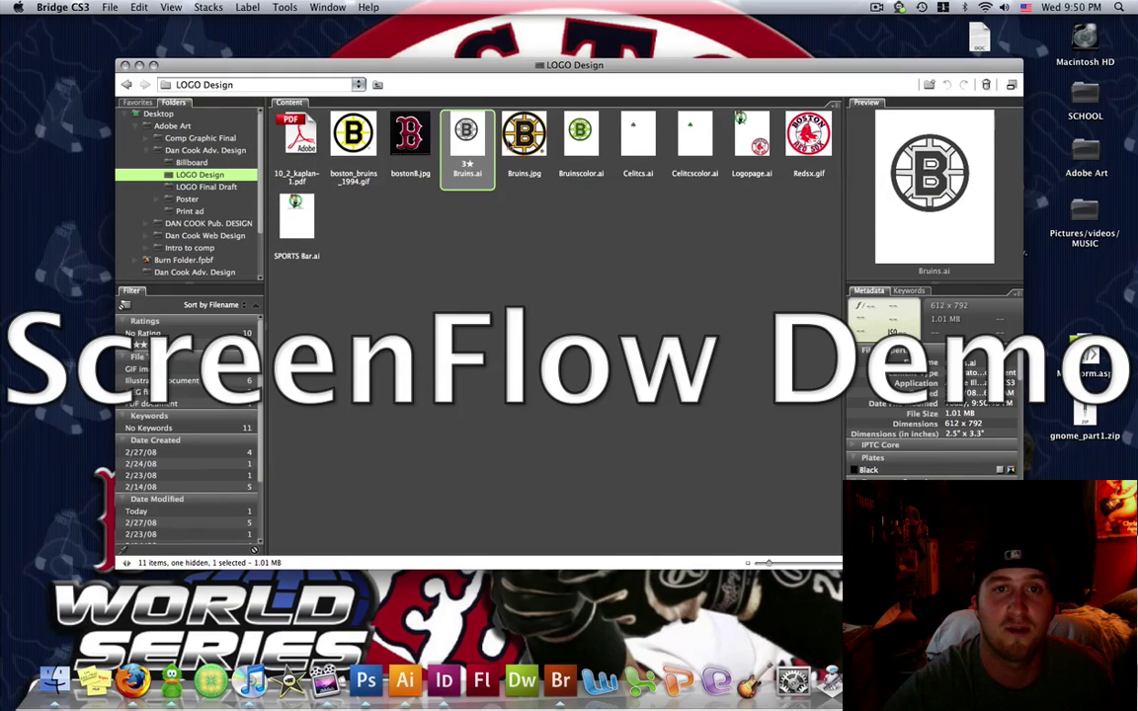
pyautogui.click(532, 141)
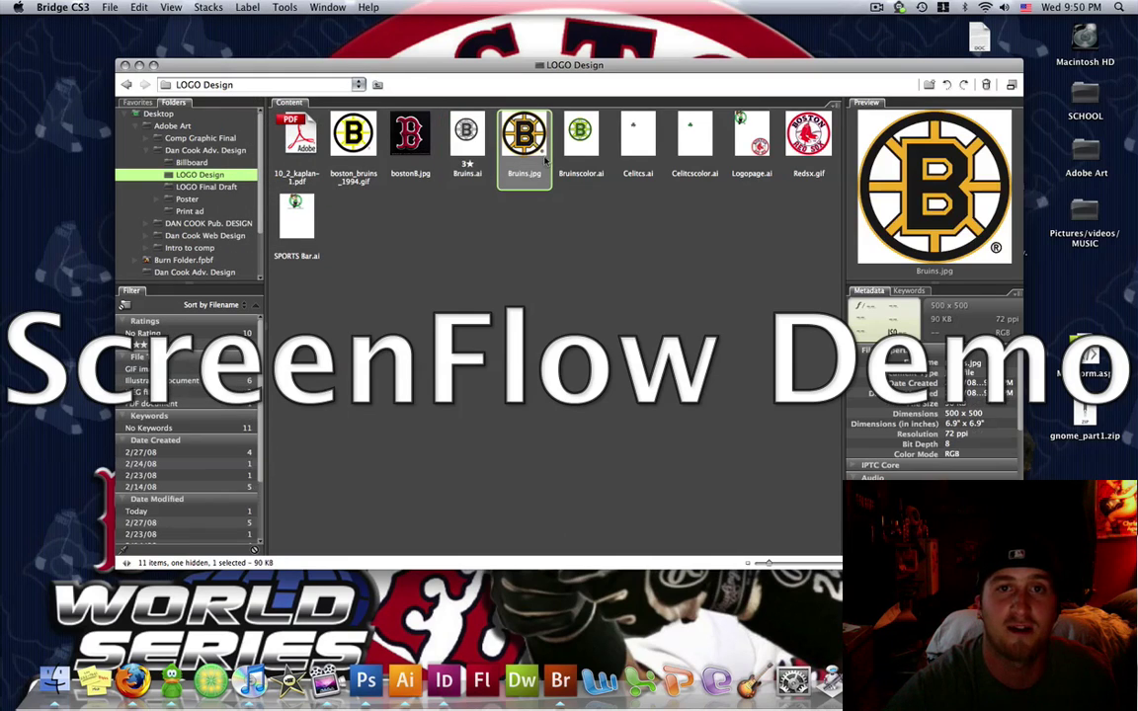
pyautogui.click(208, 7)
pyautogui.moveTo(247, 7)
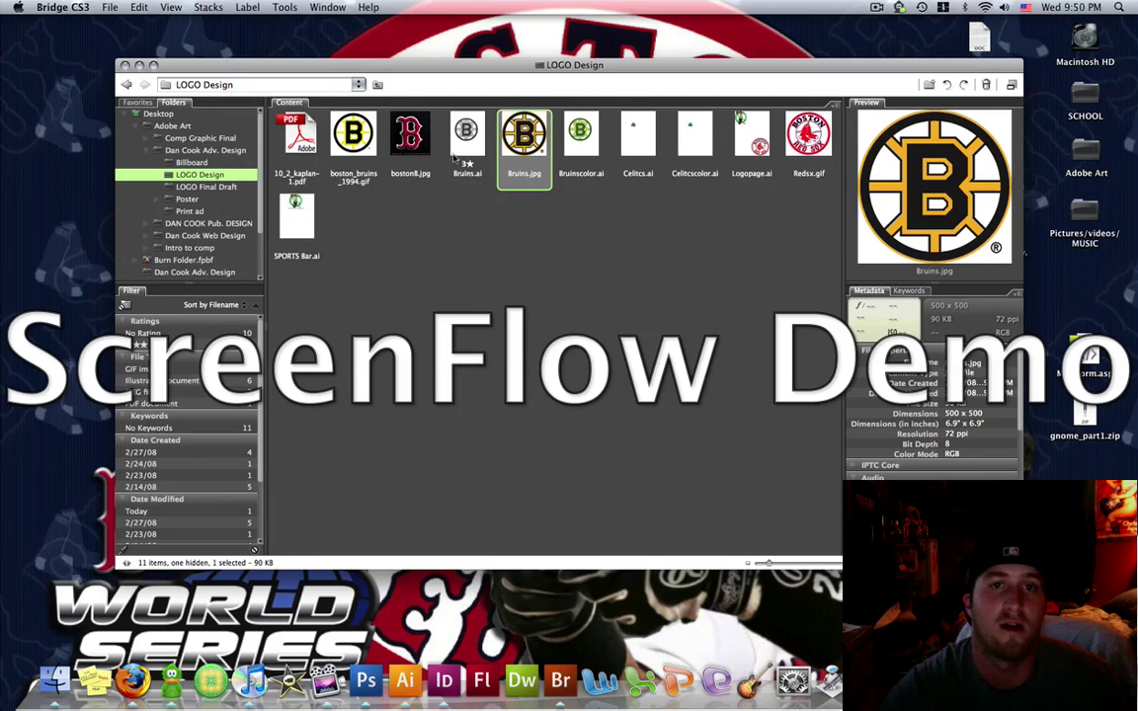
pyautogui.press('Left')
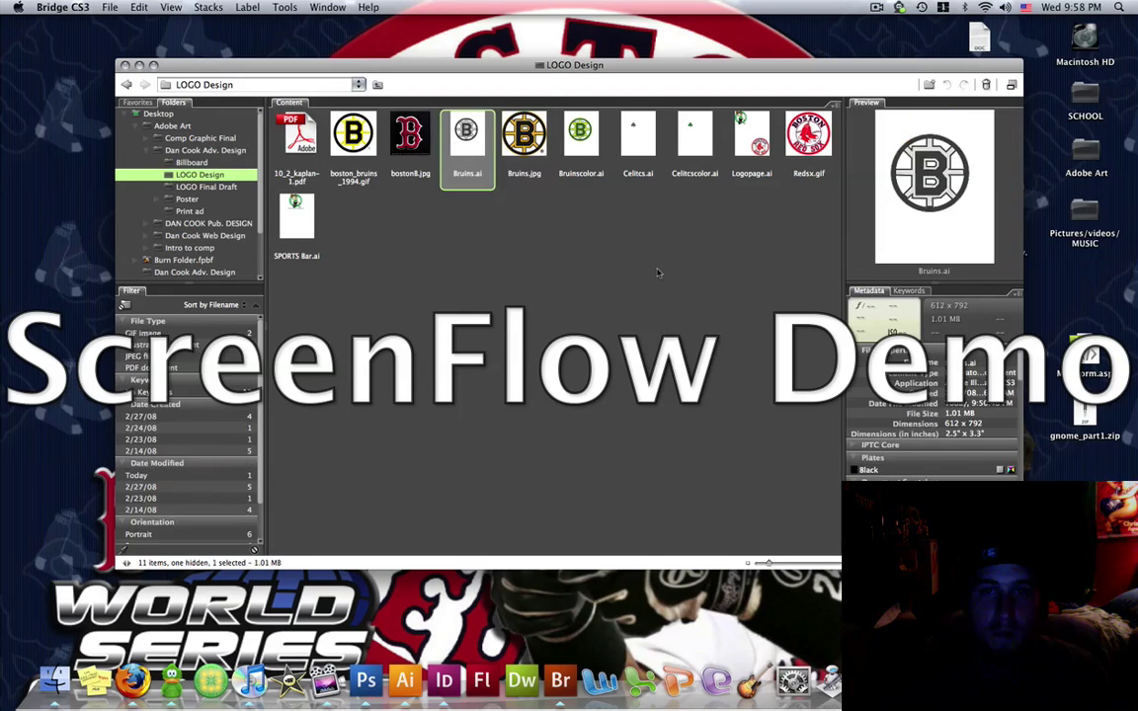
pyautogui.click(556, 233)
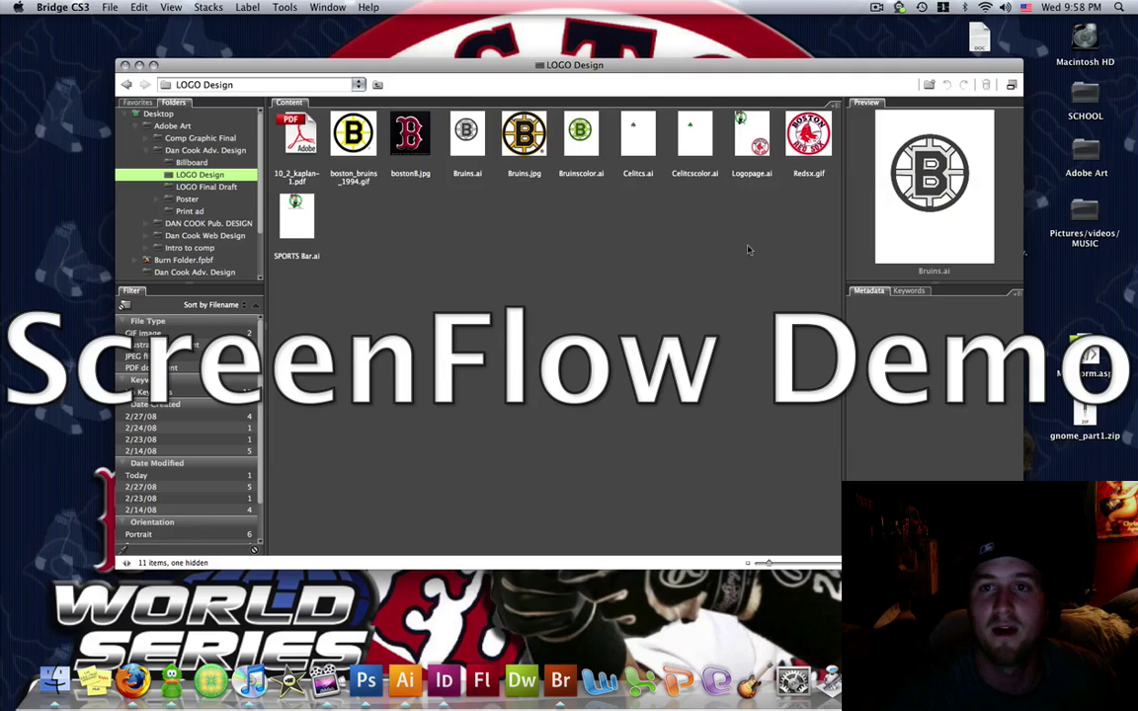
# - Create a Photoshop Web Photo Gallery from the seven files Bruins.ai through Redsx.gif, using the Centered Frame 1 - Basic style
pyautogui.moveTo(833, 200); pyautogui.dragTo(405, 138)
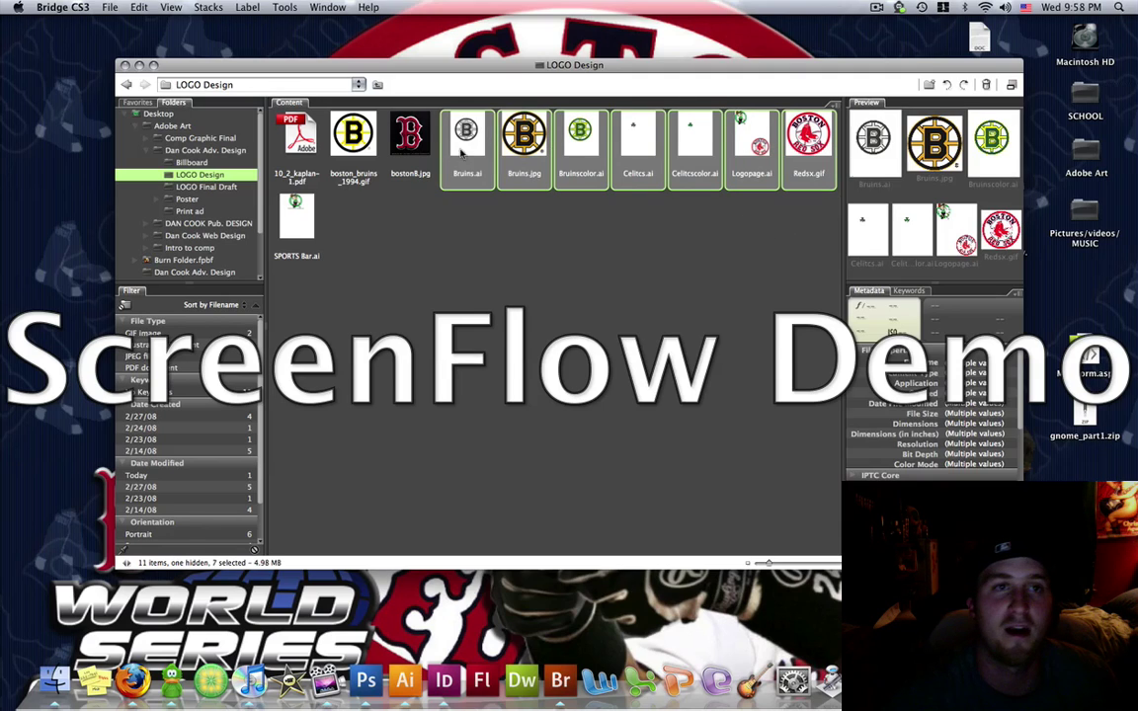
pyautogui.click(285, 8)
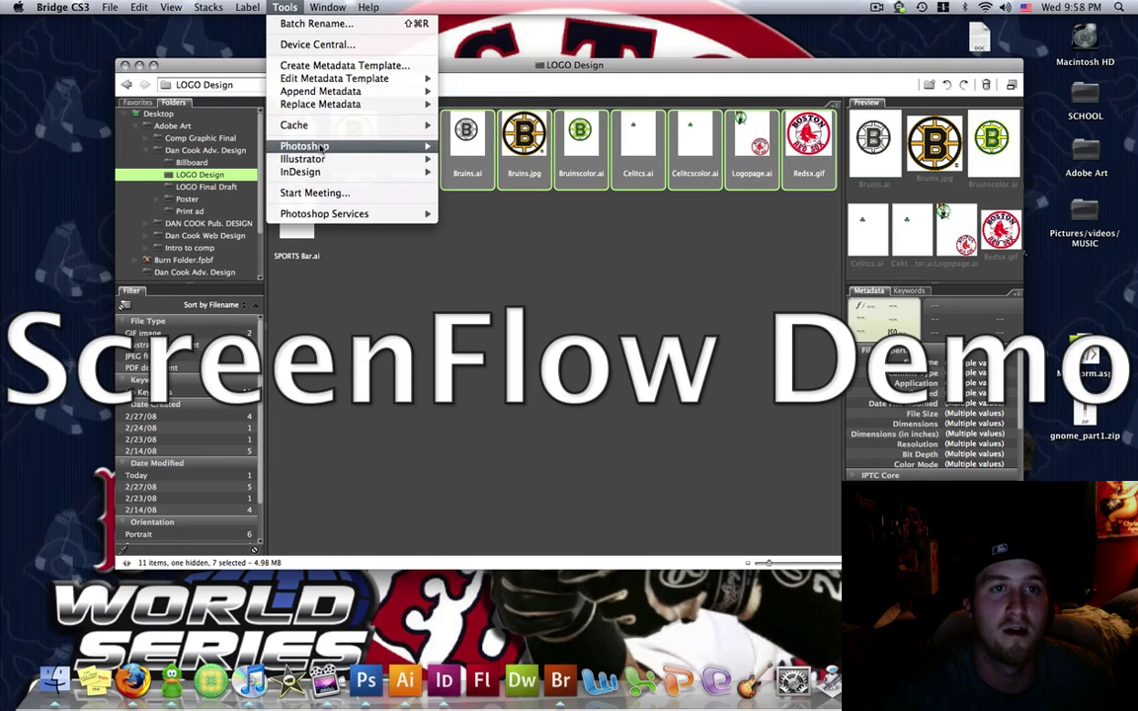
pyautogui.moveTo(322, 146)
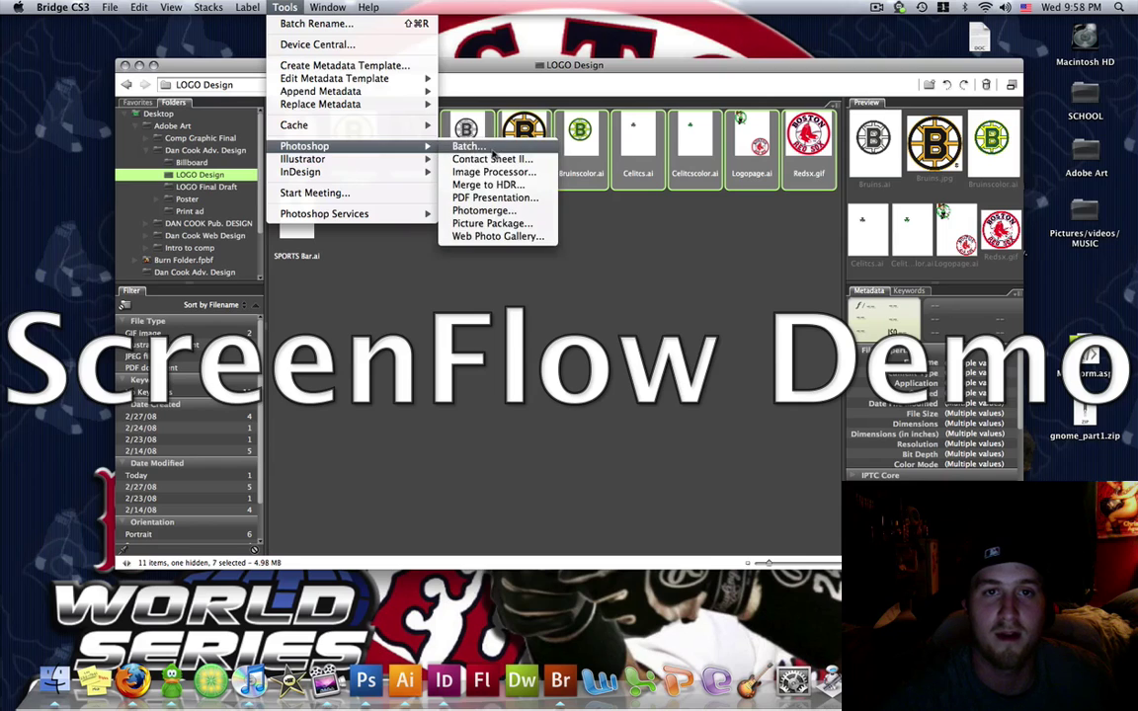
pyautogui.click(501, 237)
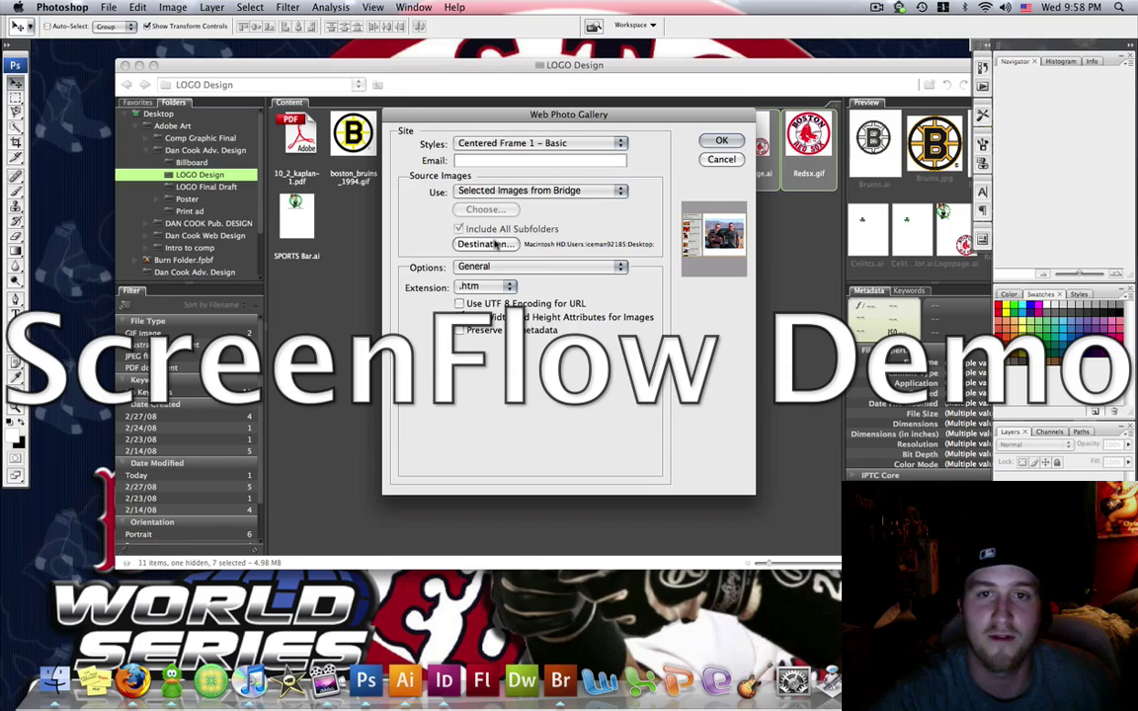
pyautogui.click(719, 142)
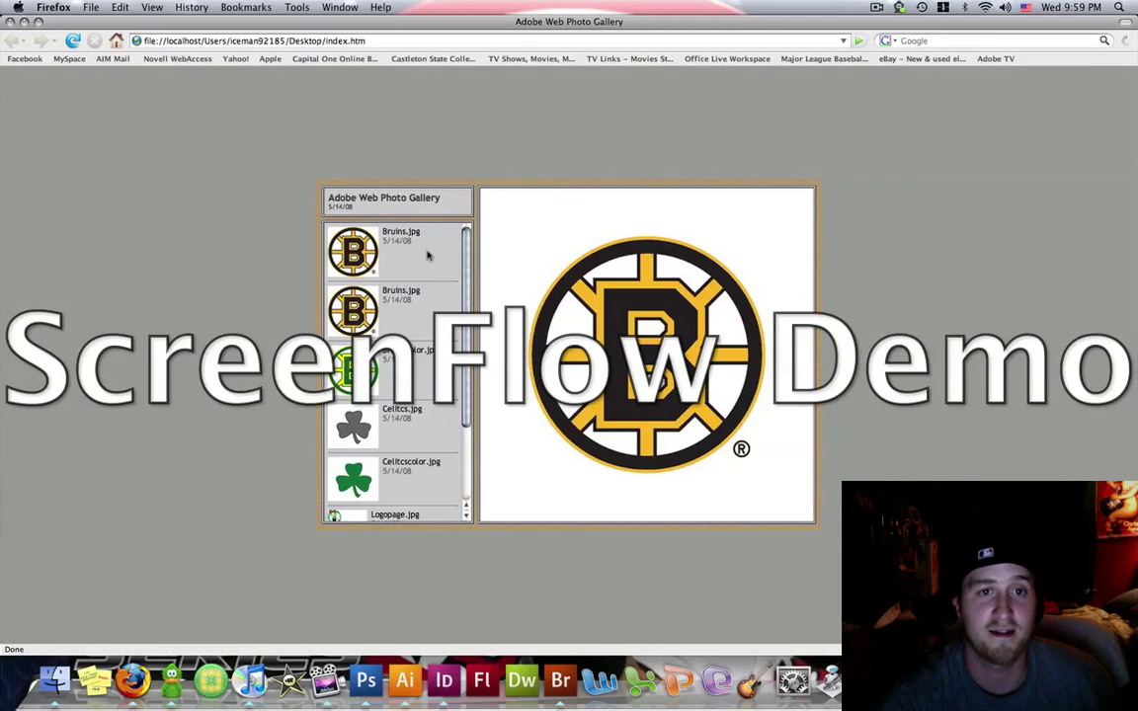
# - Browse the thumbnails of the generated web gallery and view the enlarged Bruinscolor.jpg image
pyautogui.scroll(-3, 368, 259)
pyautogui.scroll(3, 369, 255)
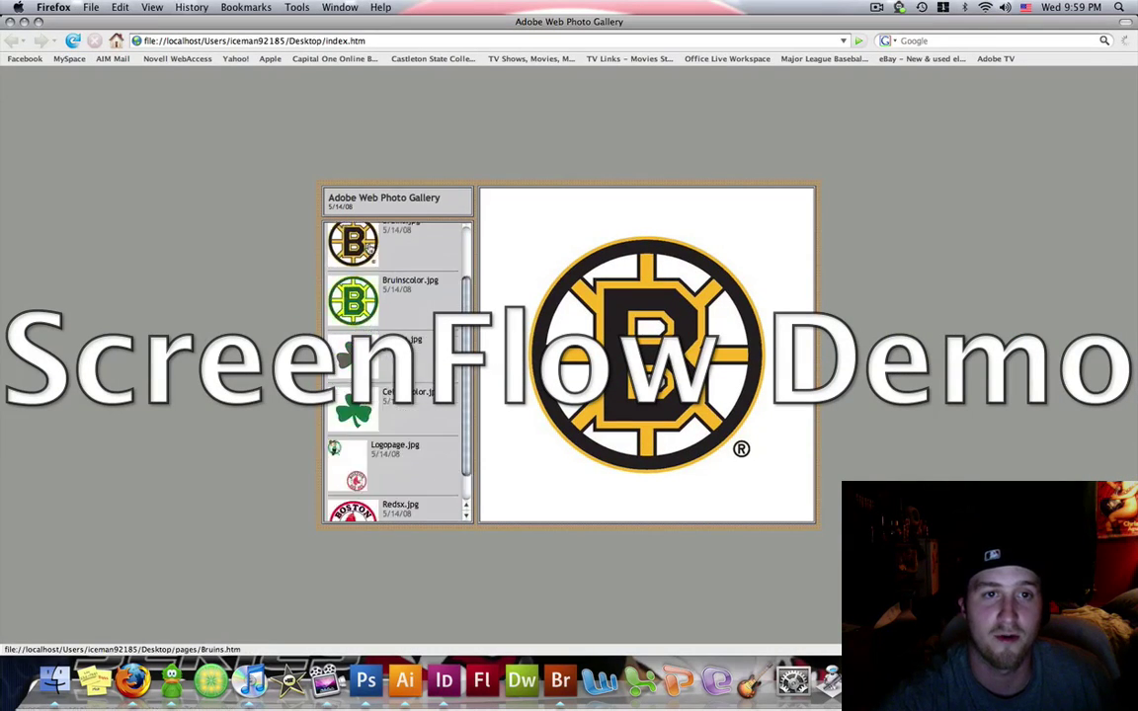
pyautogui.click(356, 336)
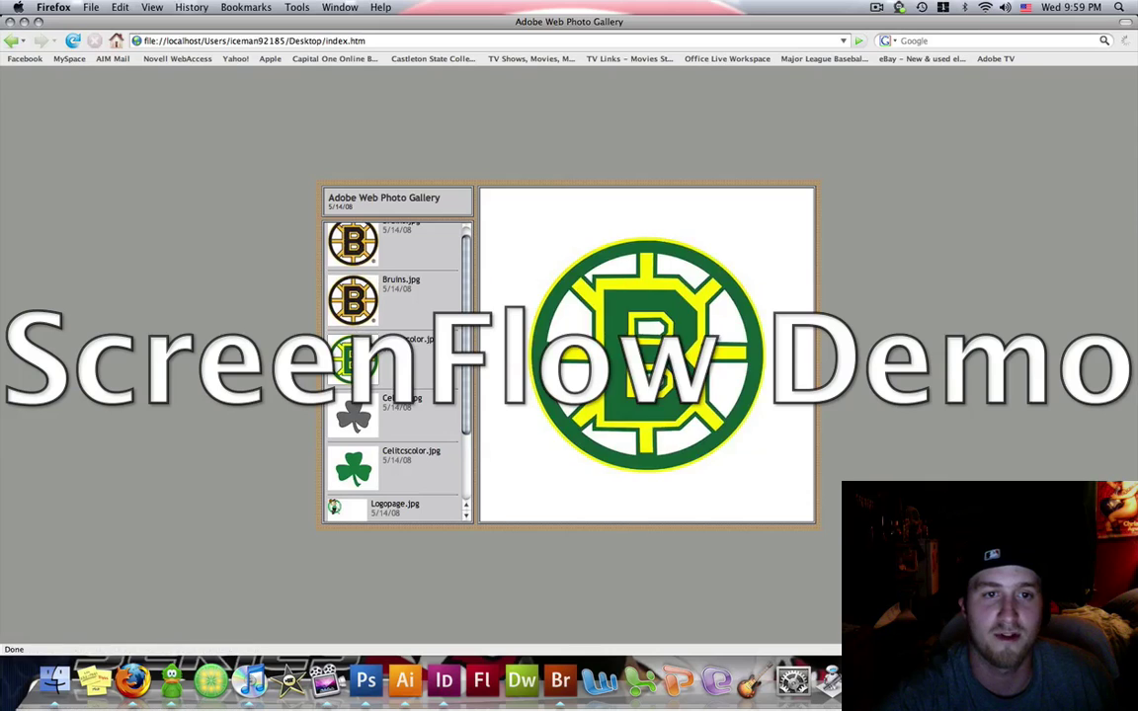
# - View the enlarged Celitcs.jpg, Celitcscolor.jpg, Logopage.jpg and Redsx.jpg images in the web gallery, minimize the browser window and return to Adobe Bridge
pyautogui.scroll(-2, 356, 336)
pyautogui.click(356, 336)
pyautogui.scroll(-1, 356, 336)
pyautogui.click(348, 373)
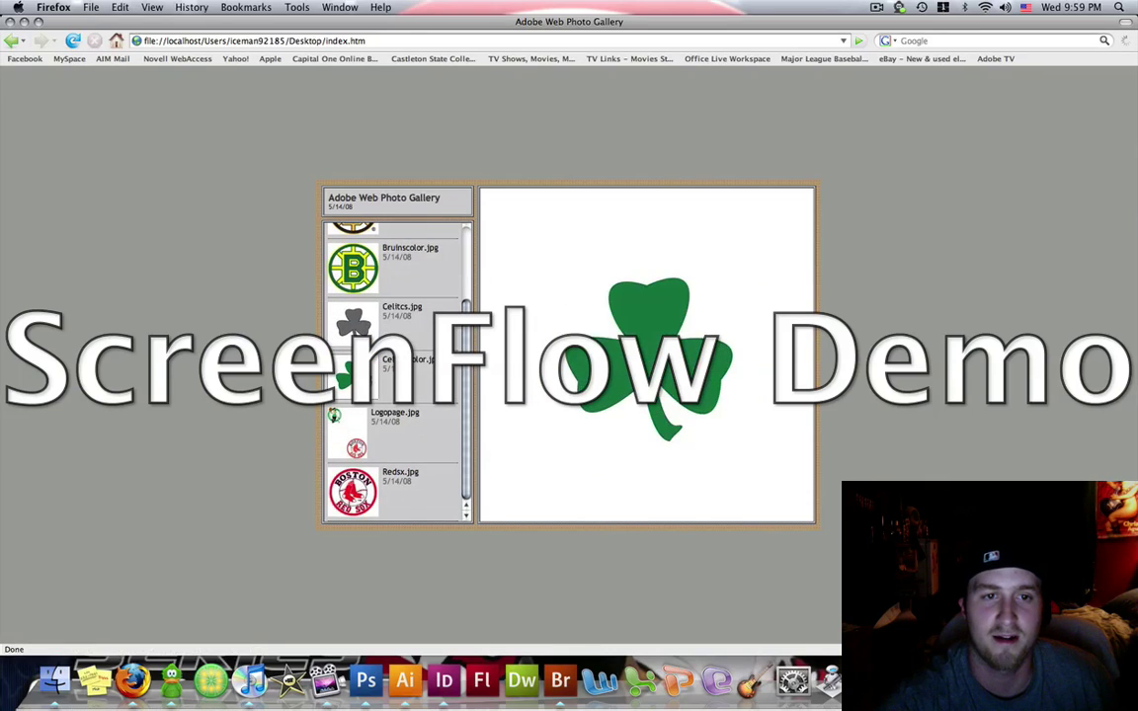
pyautogui.click(346, 435)
pyautogui.click(368, 486)
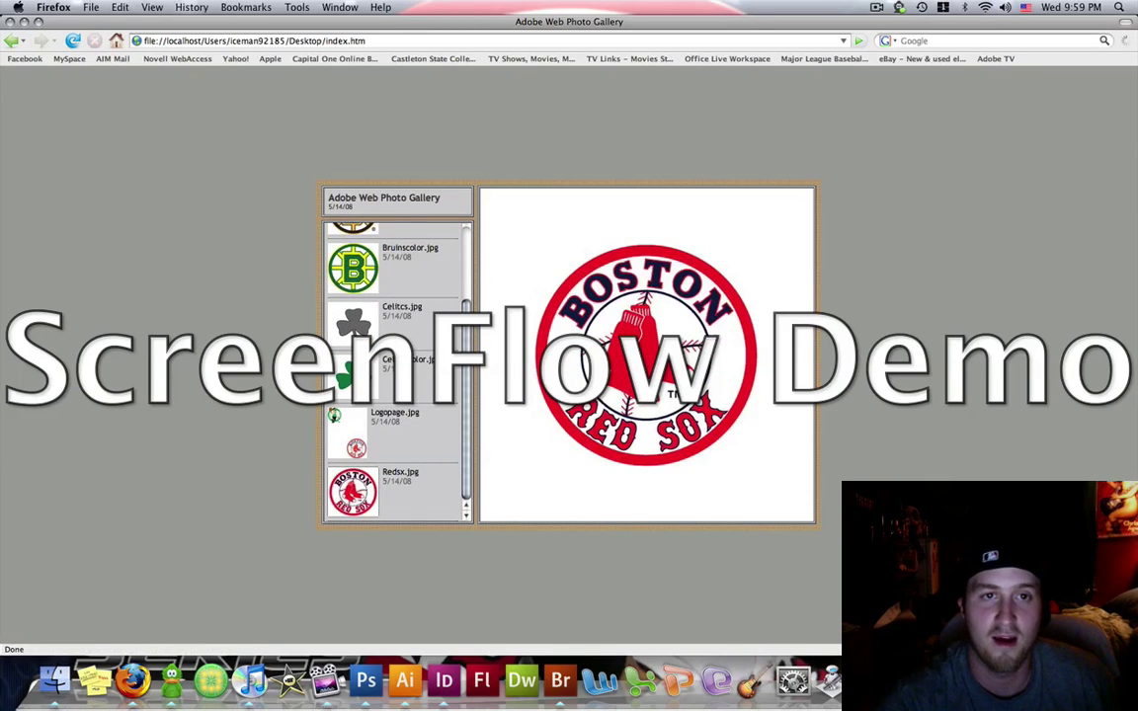
pyautogui.scroll(2, 458, 297)
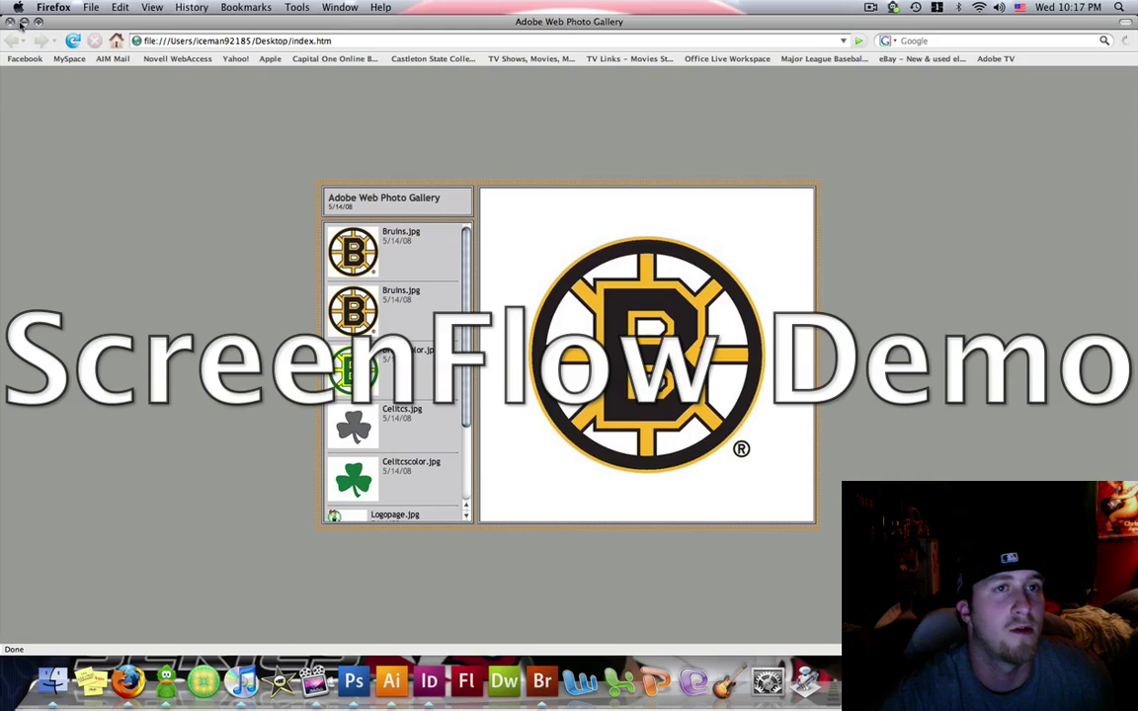
pyautogui.click(24, 22)
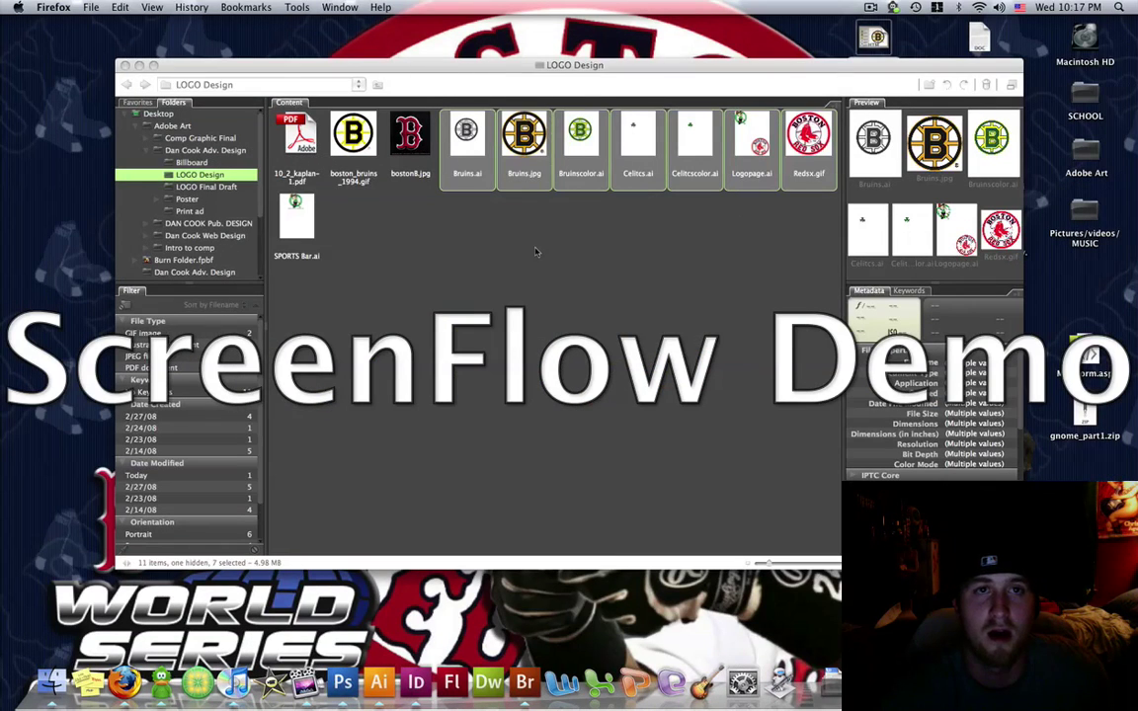
pyautogui.click(535, 252)
pyautogui.click(285, 8)
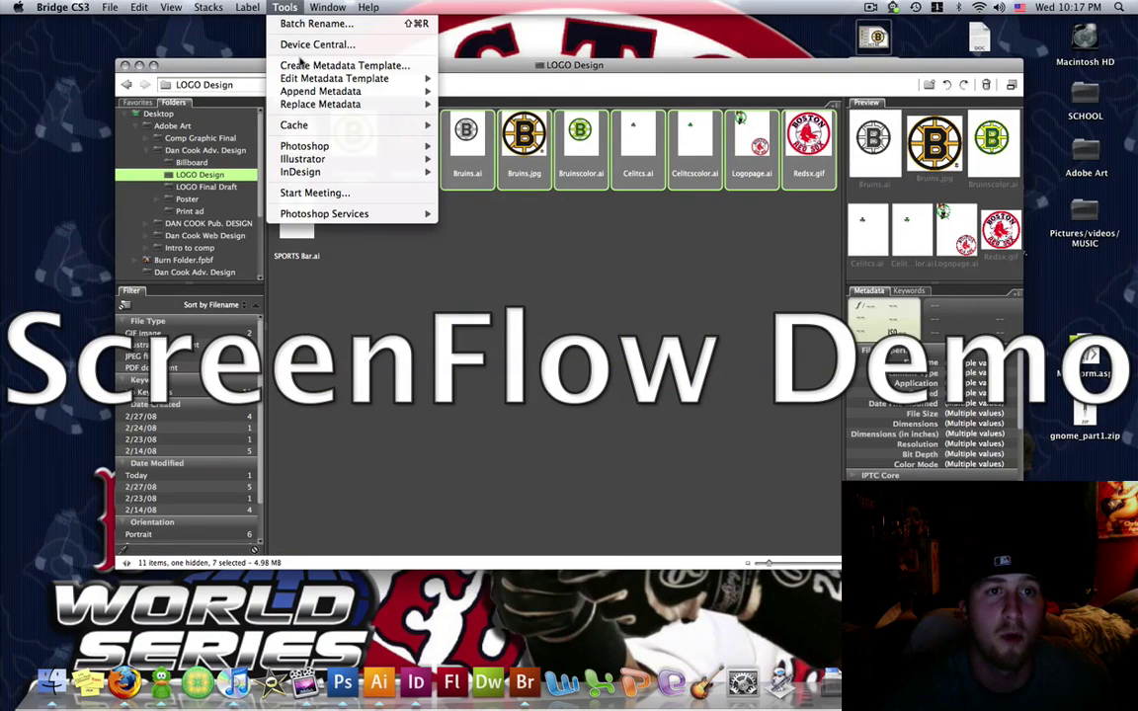
pyautogui.moveTo(346, 162)
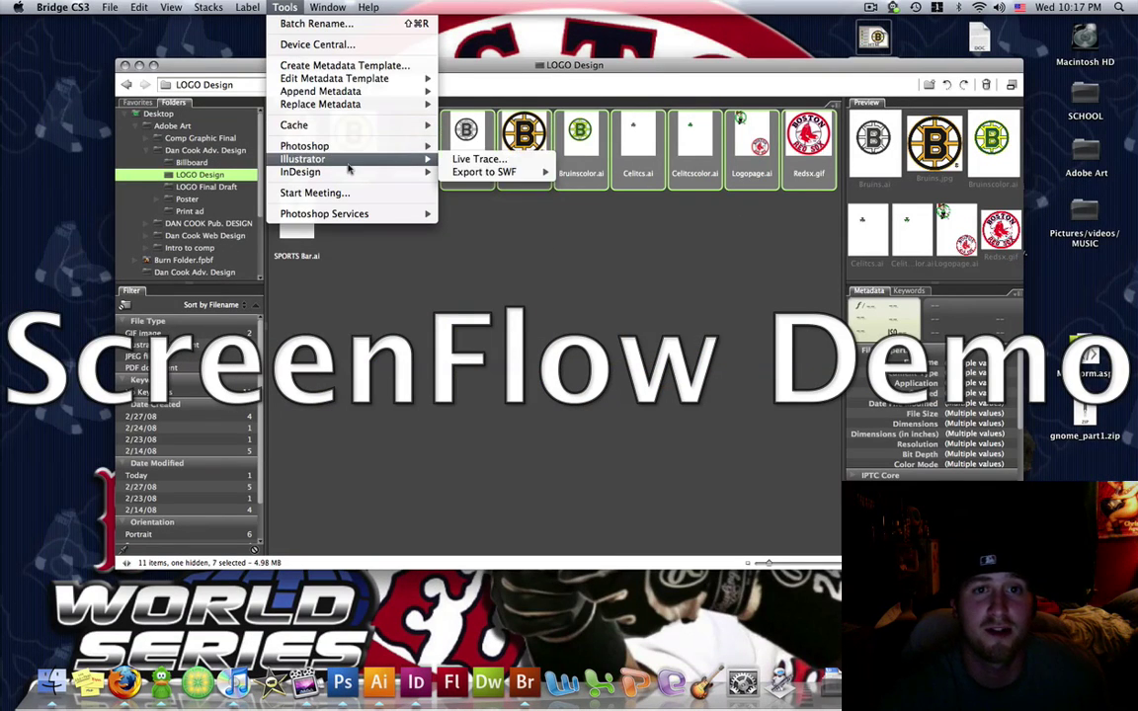
pyautogui.click(454, 211)
pyautogui.click(516, 236)
pyautogui.click(524, 138)
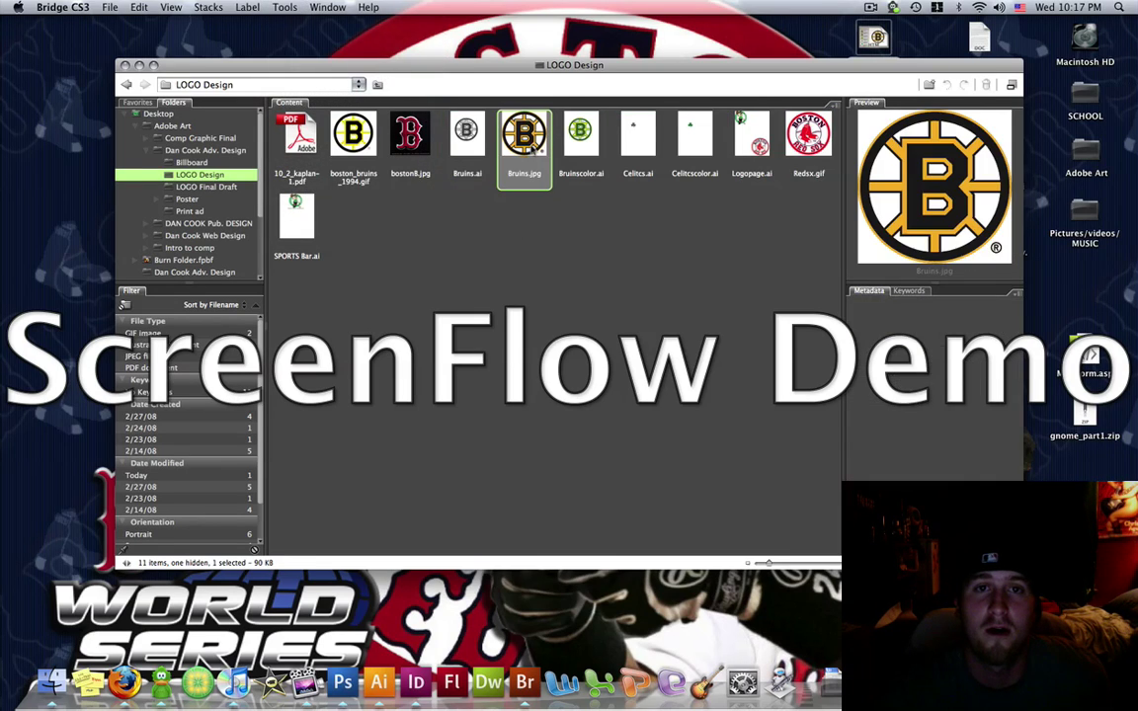
pyautogui.click(284, 7)
pyautogui.moveTo(334, 161)
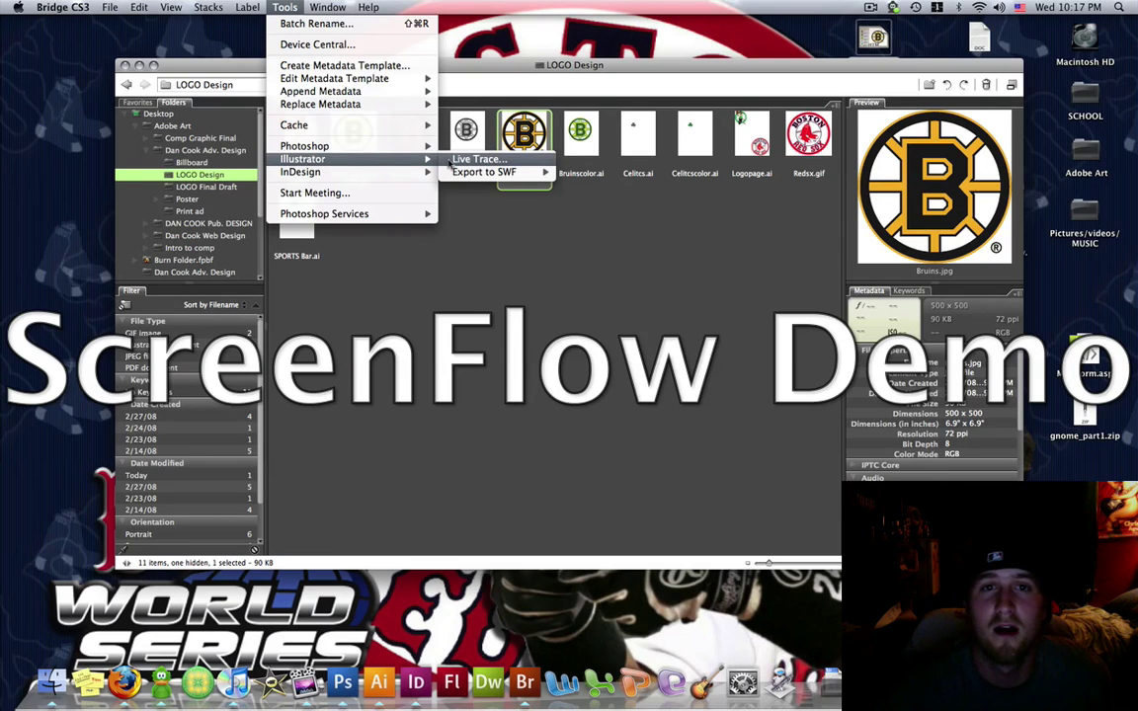
pyautogui.click(554, 222)
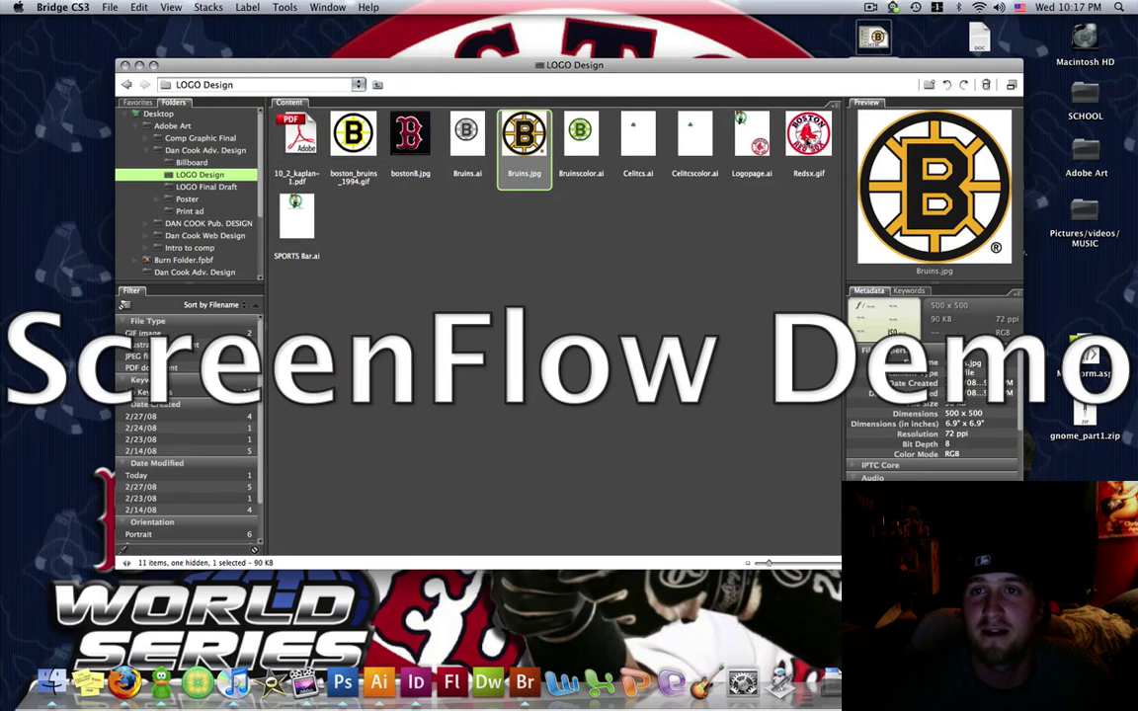
# - Run Illustrator Live Trace on Redsx.gif with the [Default] preset and Basic CMYK profile, saving the result to the Desktop
pyautogui.click(823, 157)
pyautogui.click(285, 7)
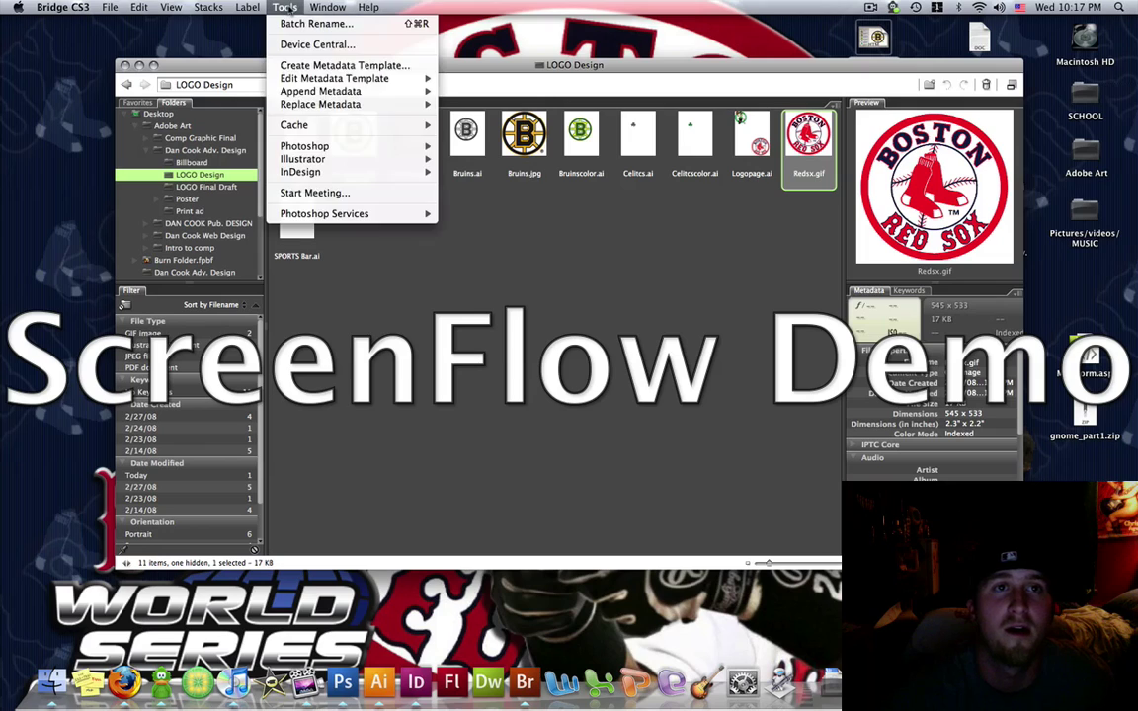
pyautogui.moveTo(301, 158)
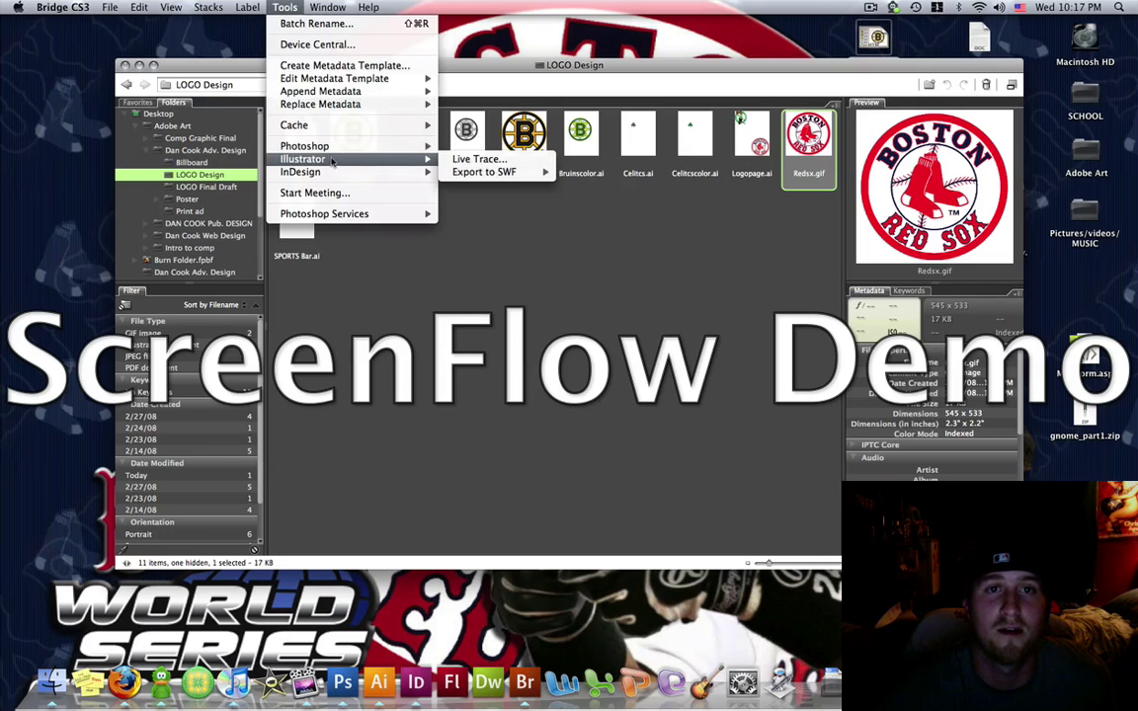
pyautogui.click(488, 160)
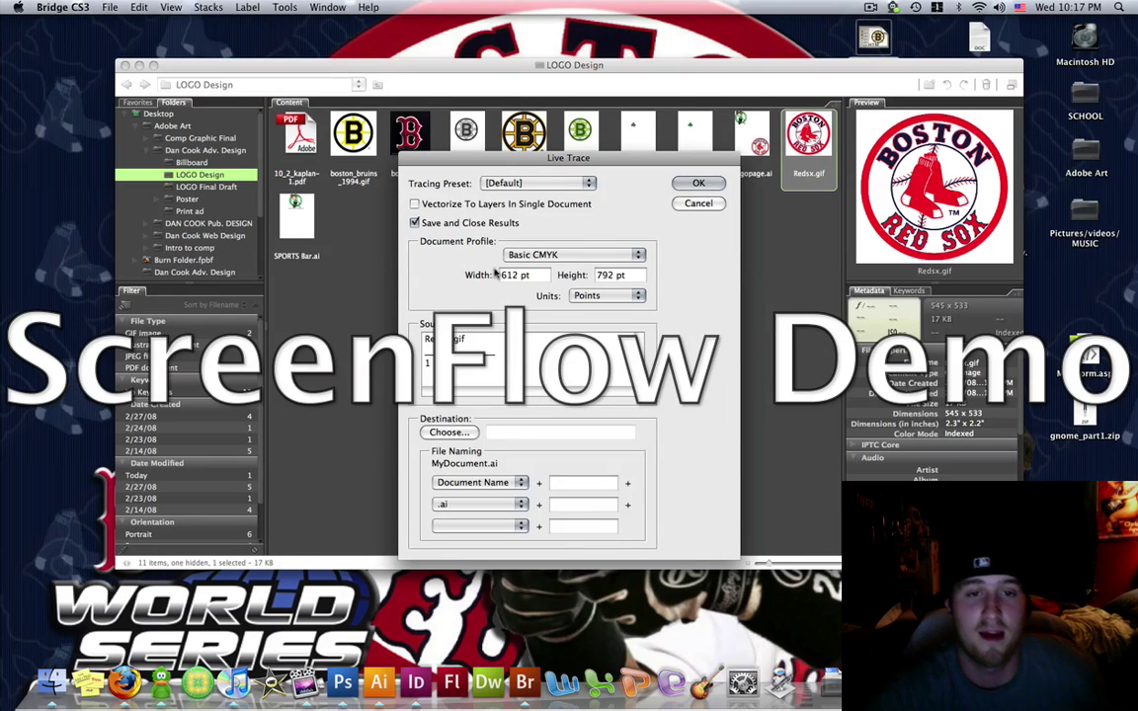
pyautogui.click(461, 434)
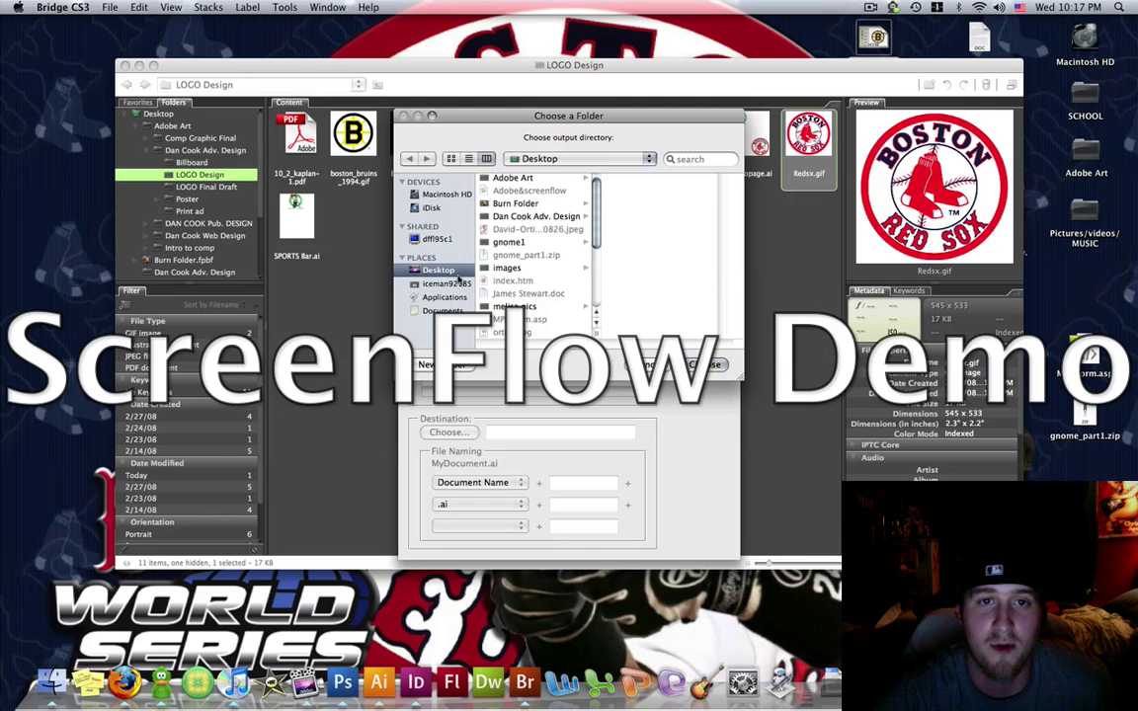
pyautogui.click(704, 365)
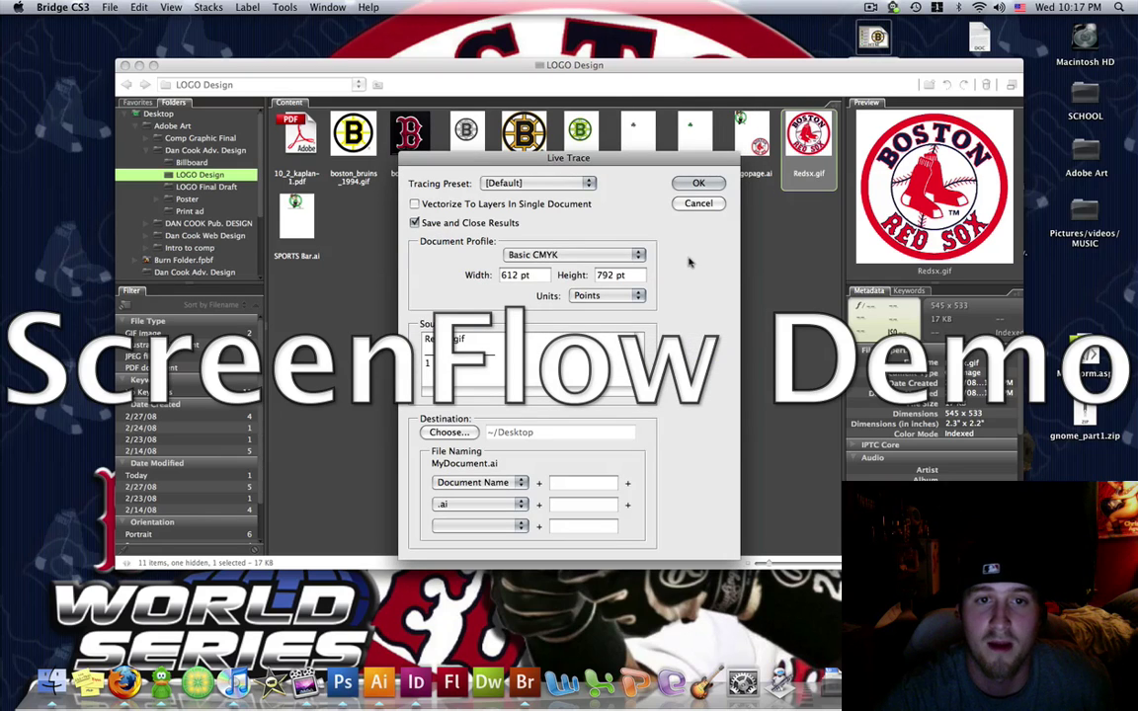
pyautogui.click(698, 181)
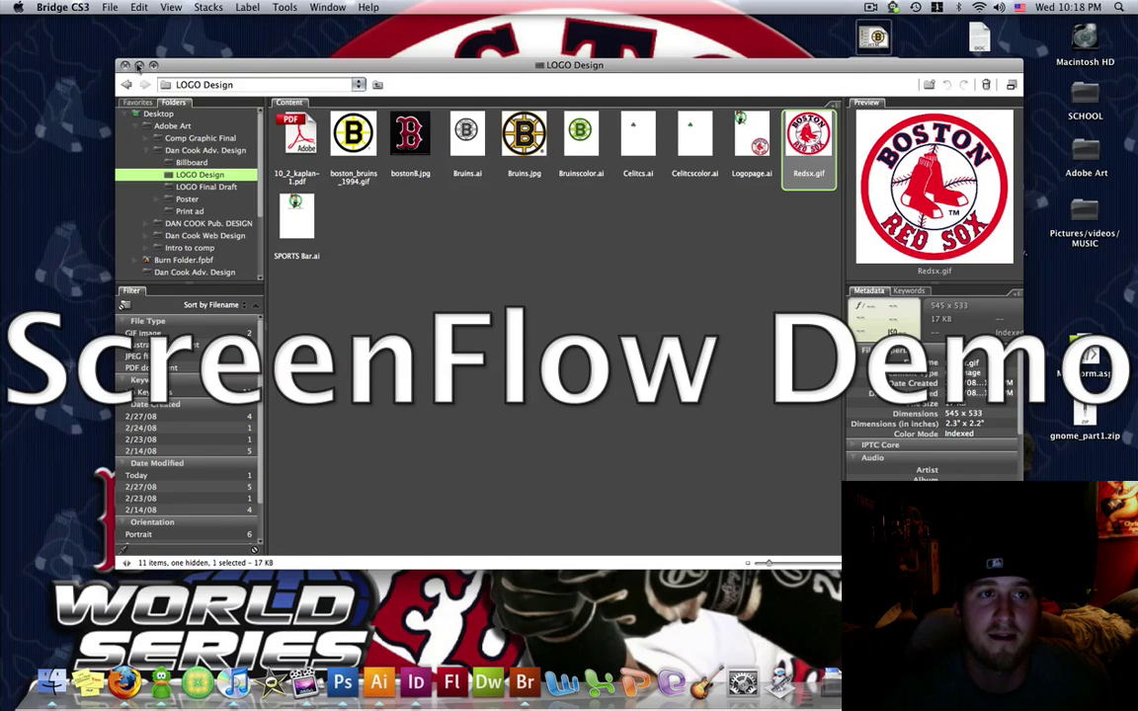
# - Minimize the Bridge window, open the traced Redsx.ai from the desktop in Illustrator to inspect it, and close the document
pyautogui.click(138, 65)
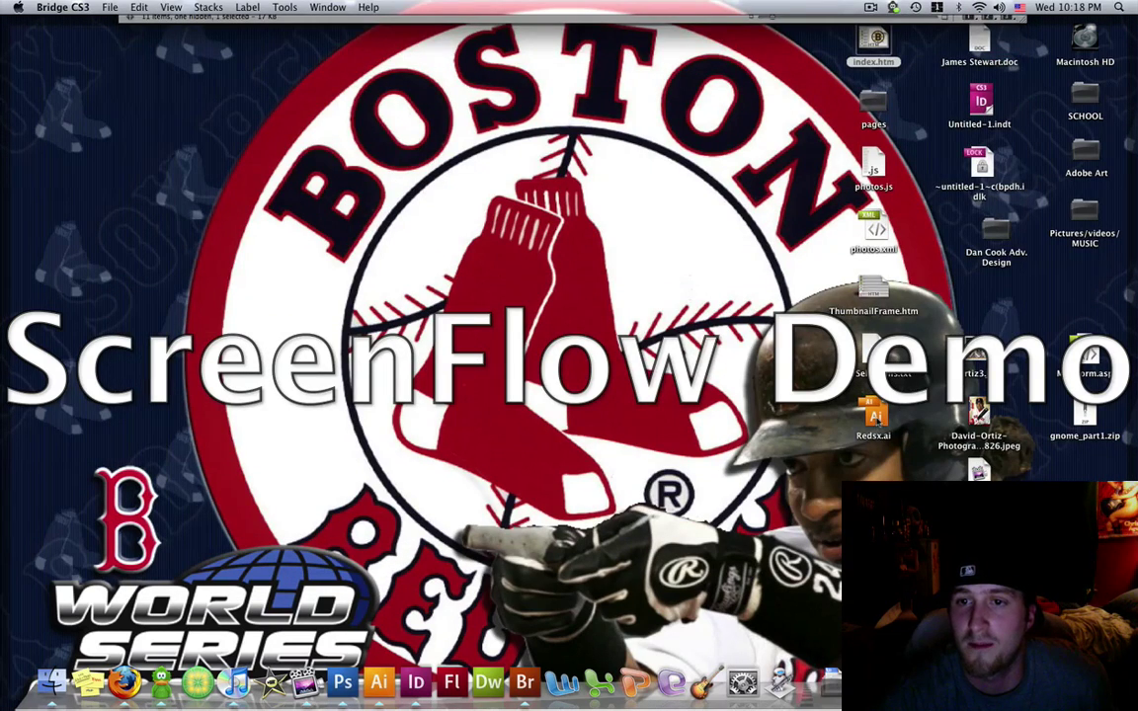
pyautogui.doubleClick(877, 420)
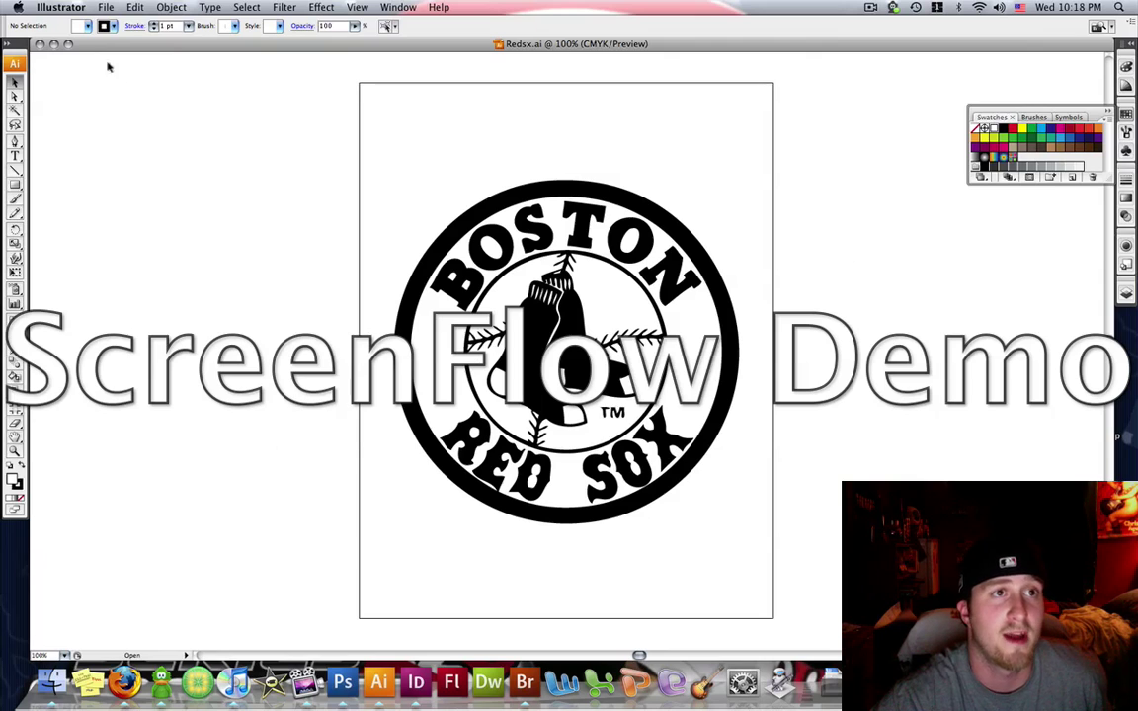
pyautogui.click(40, 45)
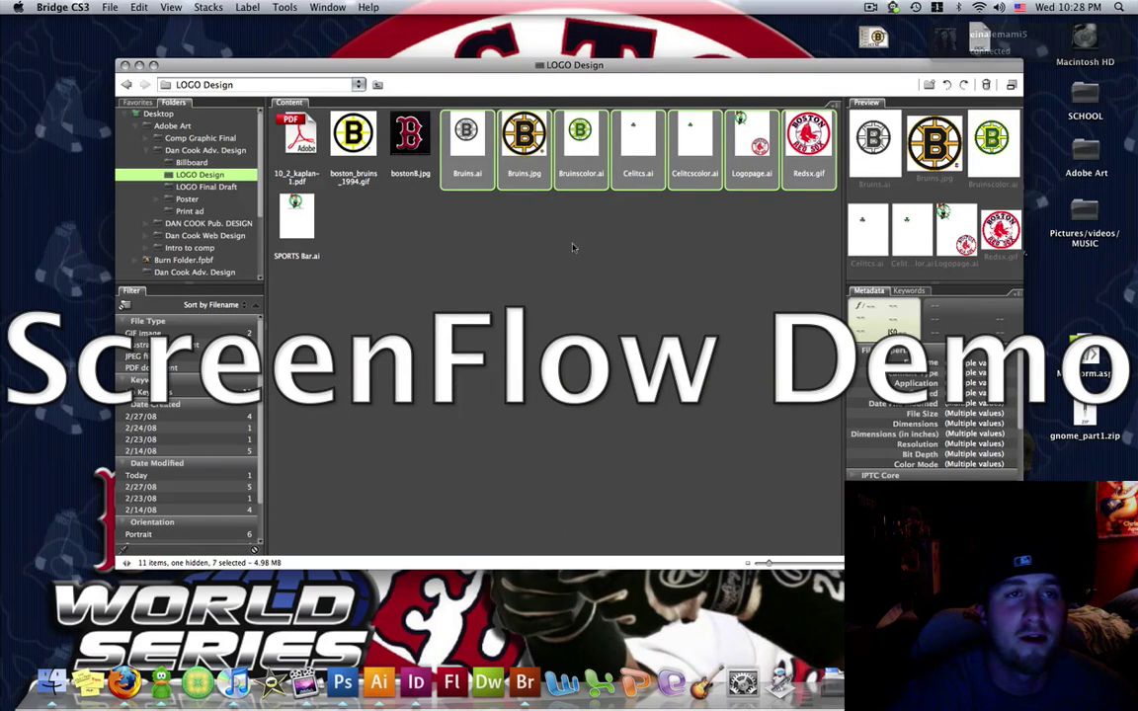
# - Create an InDesign contact sheet from the seven selected logo files, laid out across first in 3 columns and 4 rows
pyautogui.click(284, 7)
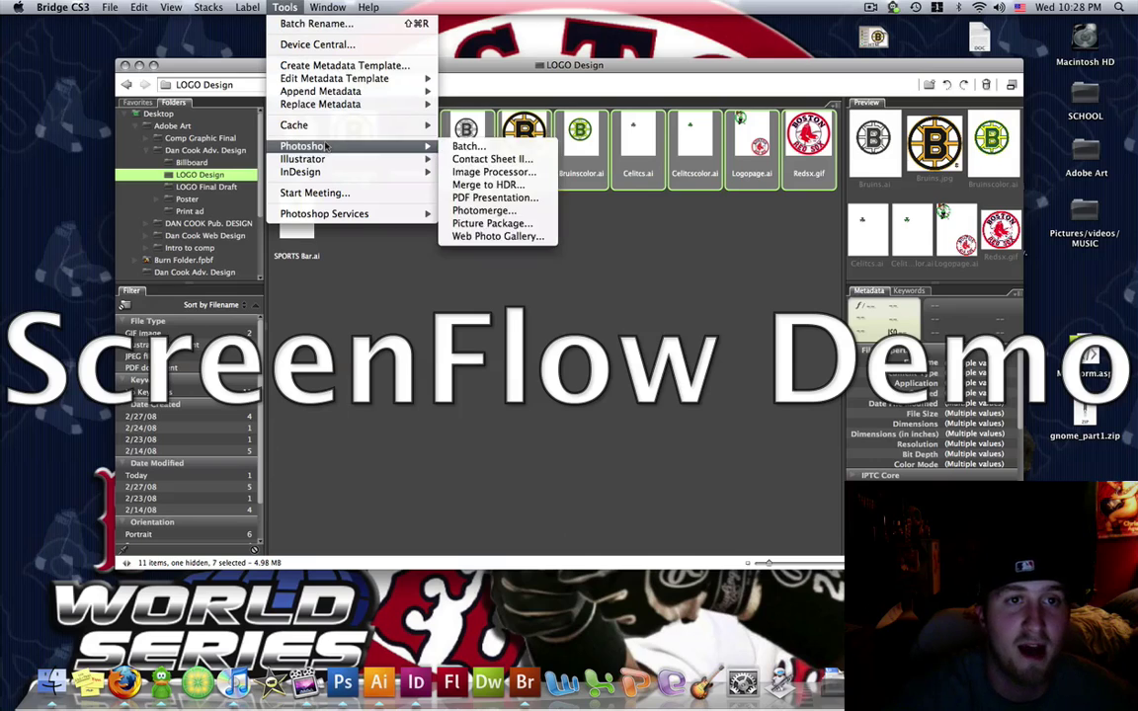
pyautogui.moveTo(327, 174)
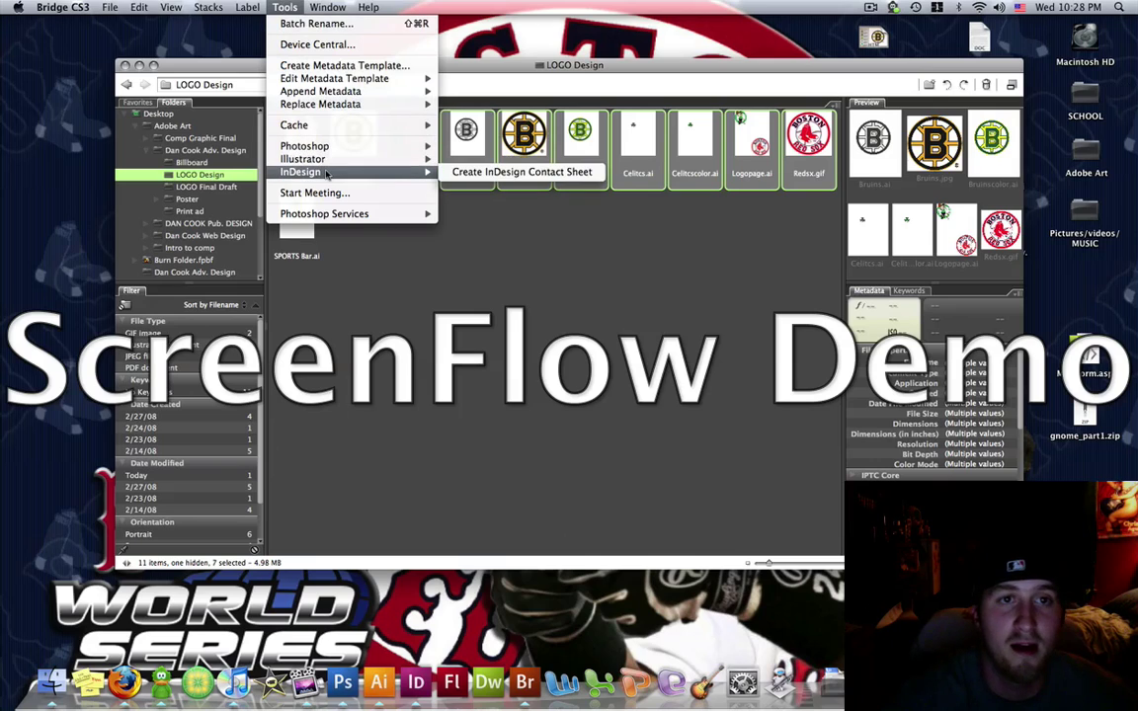
pyautogui.click(489, 173)
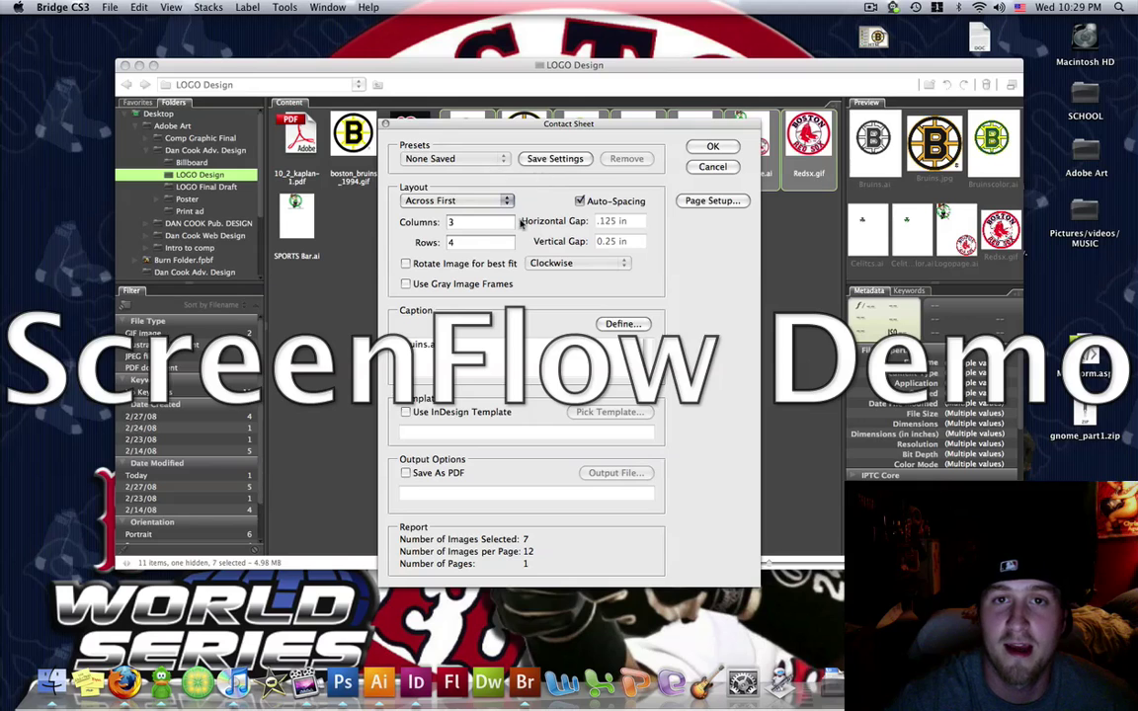
pyautogui.click(724, 146)
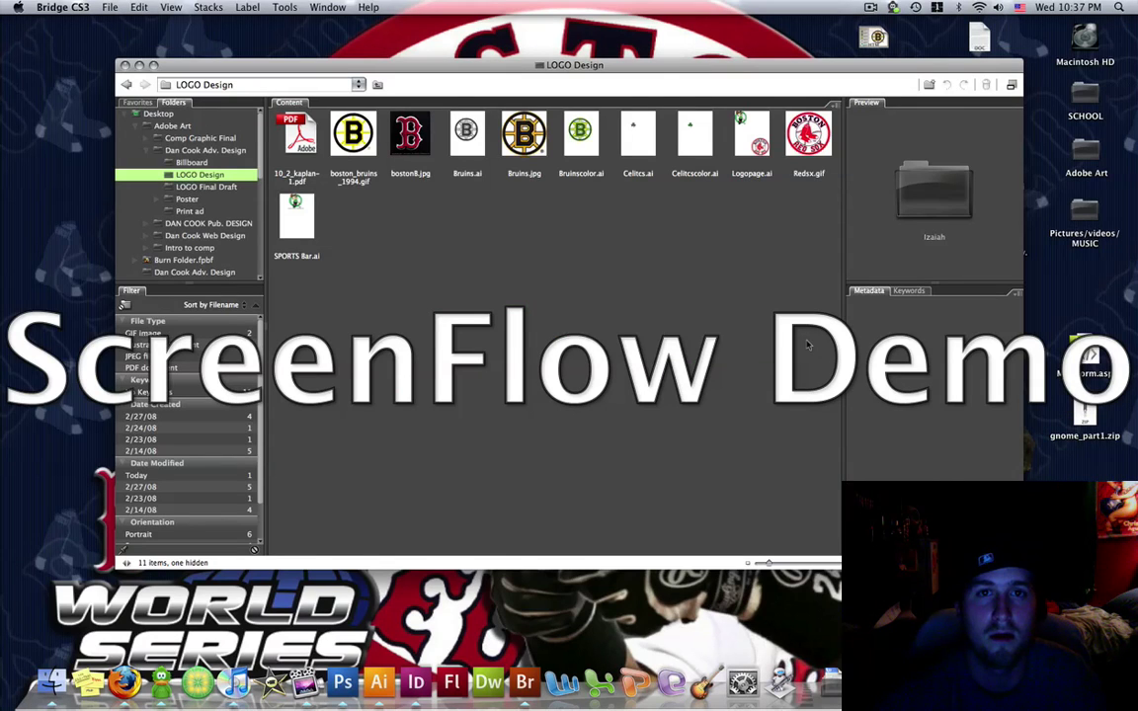
pyautogui.click(285, 8)
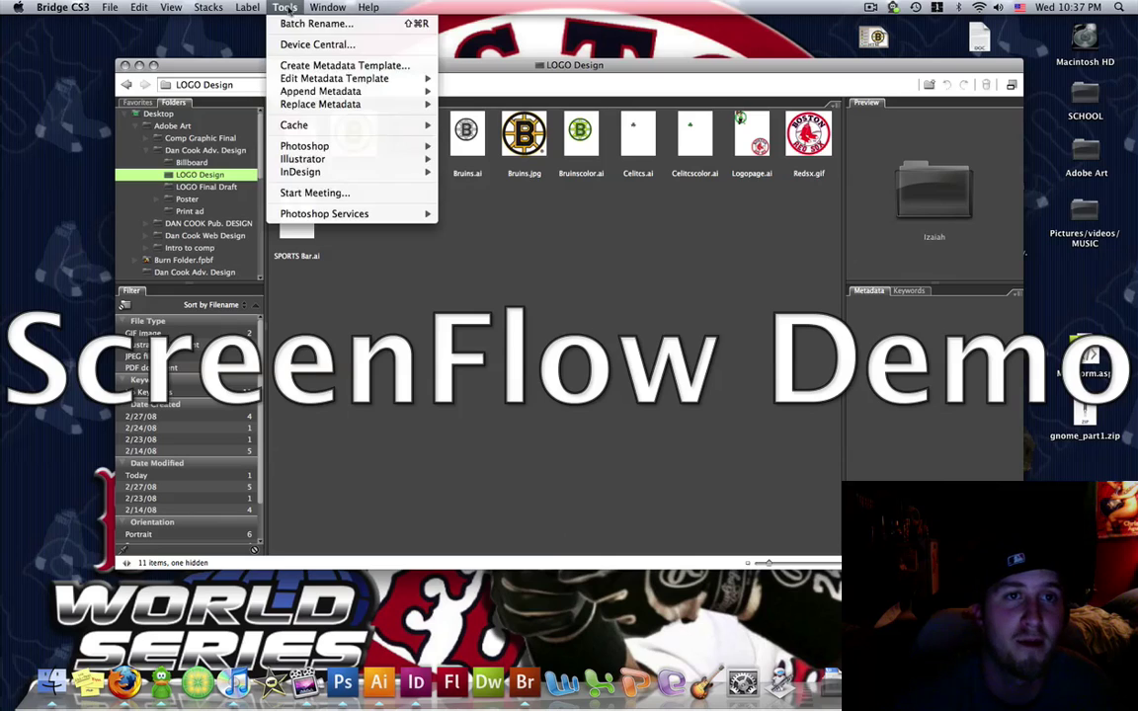
pyautogui.moveTo(381, 146)
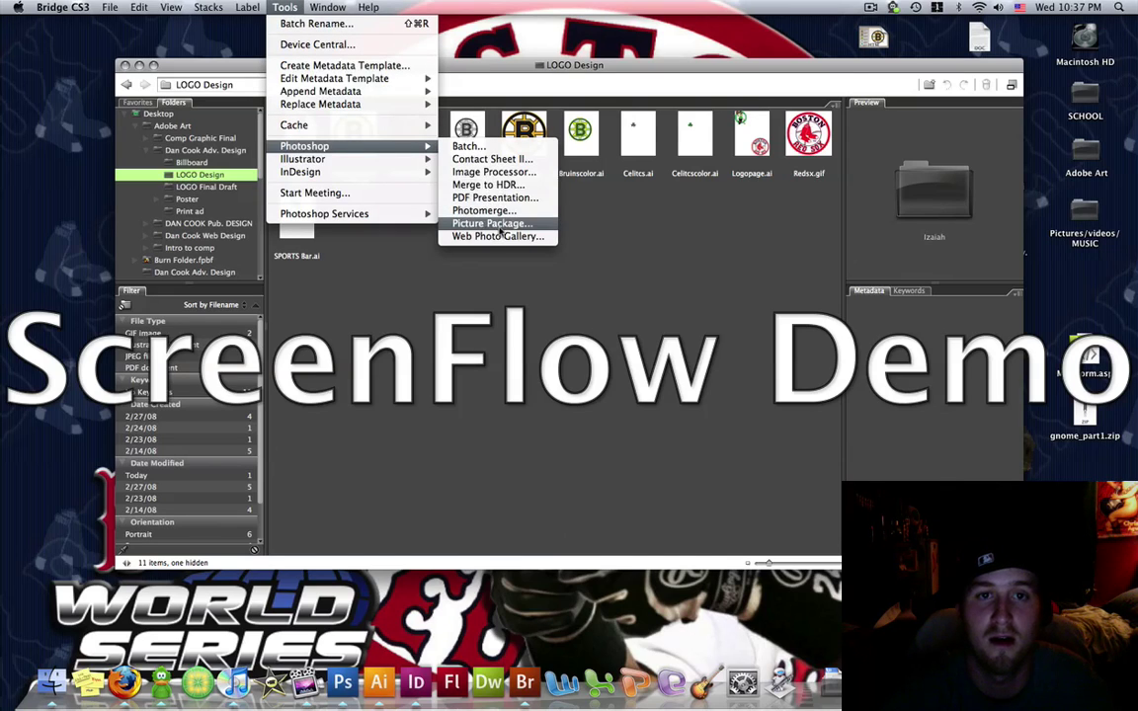
pyautogui.click(637, 302)
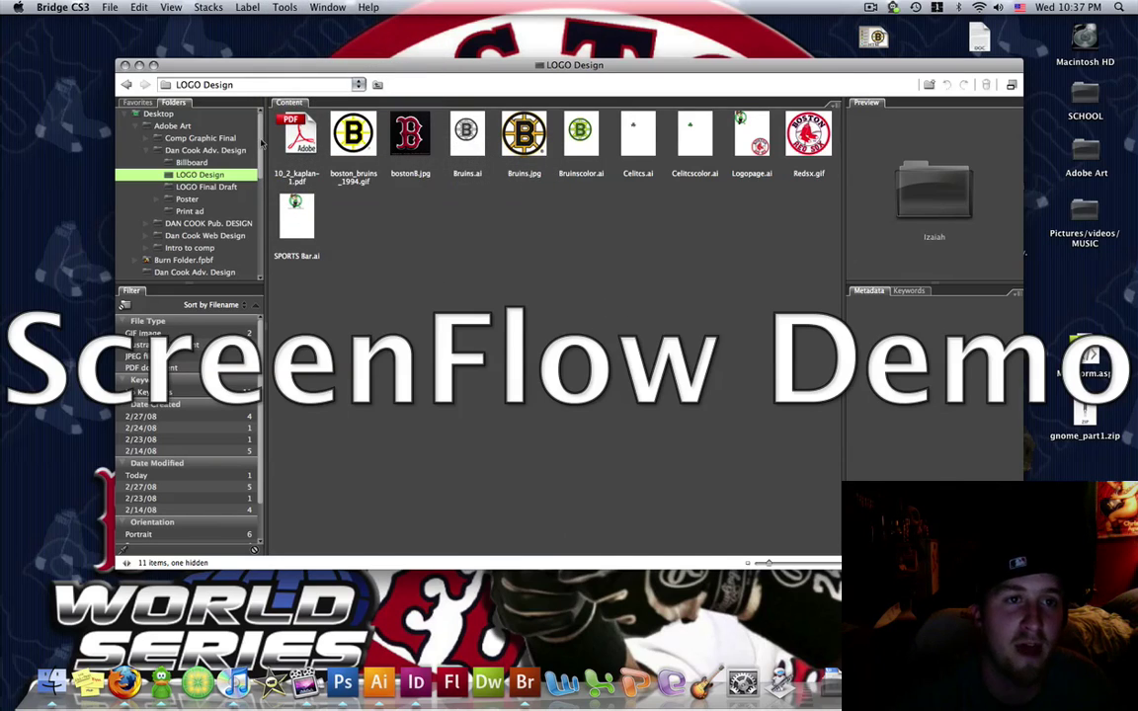
# - Open the baby photo folder inside My Pictures and select holding 2.jpg, holding1.jpg and IMG_0005.jpg
pyautogui.moveTo(262, 143); pyautogui.dragTo(253, 222)
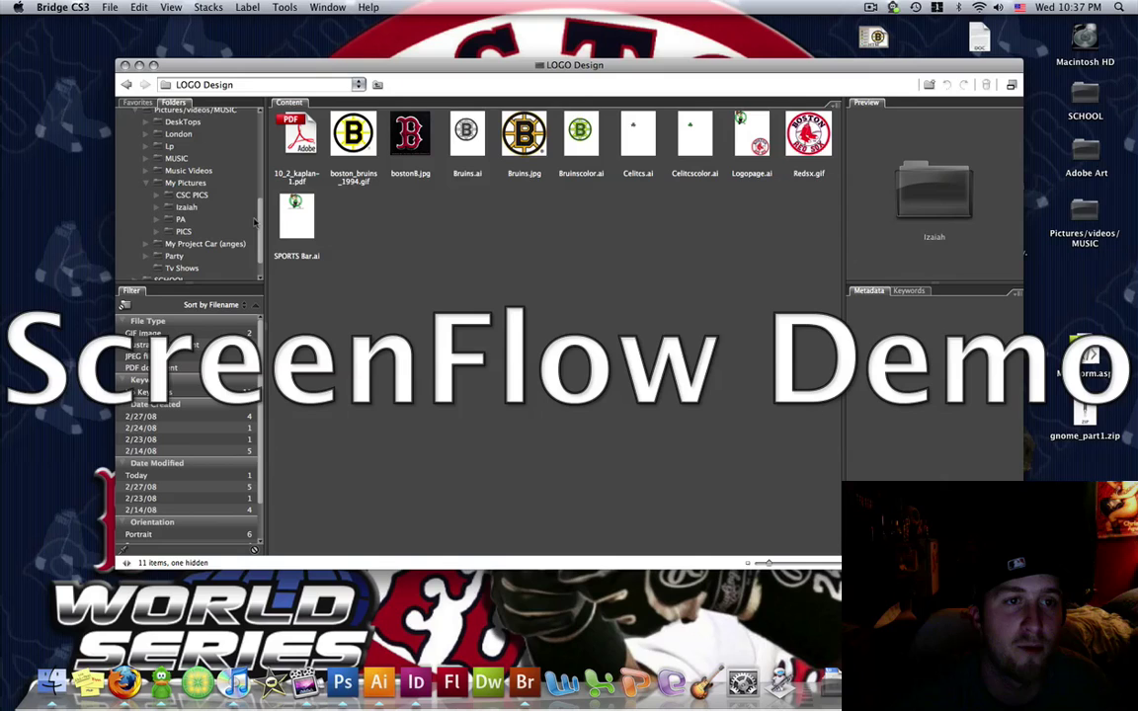
pyautogui.click(184, 208)
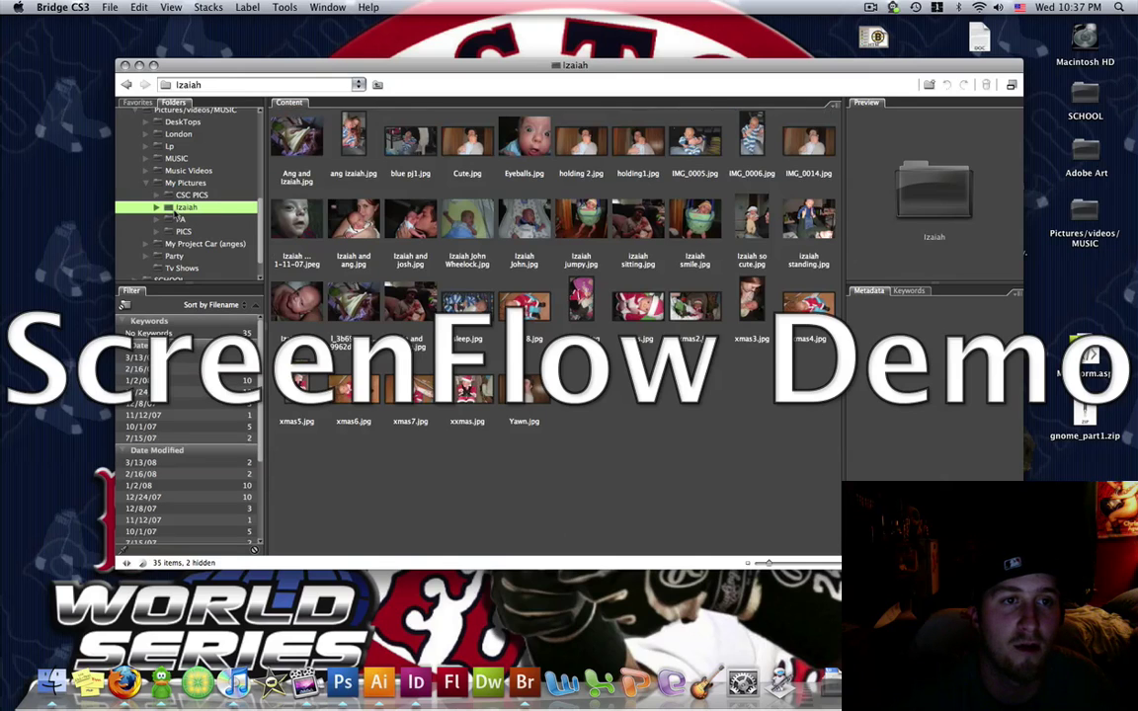
pyautogui.click(593, 146)
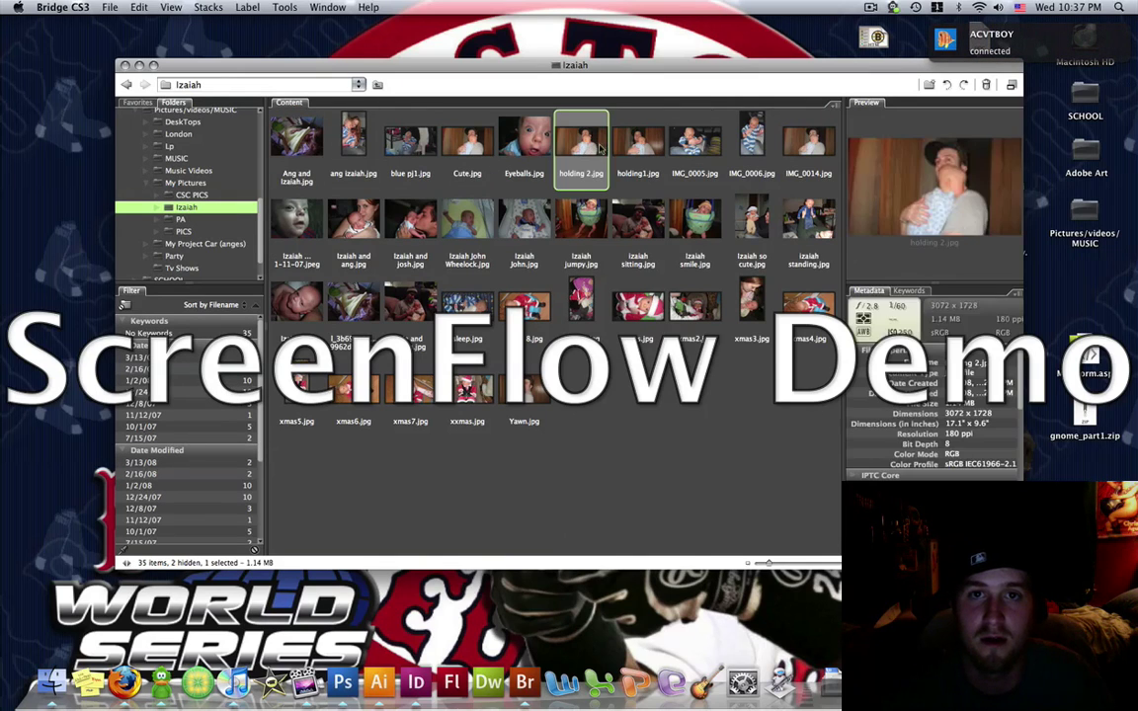
pyautogui.keyDown('shift'); pyautogui.click(638, 145); pyautogui.keyUp('shift')
pyautogui.keyDown('shift'); pyautogui.click(704, 145); pyautogui.keyUp('shift')
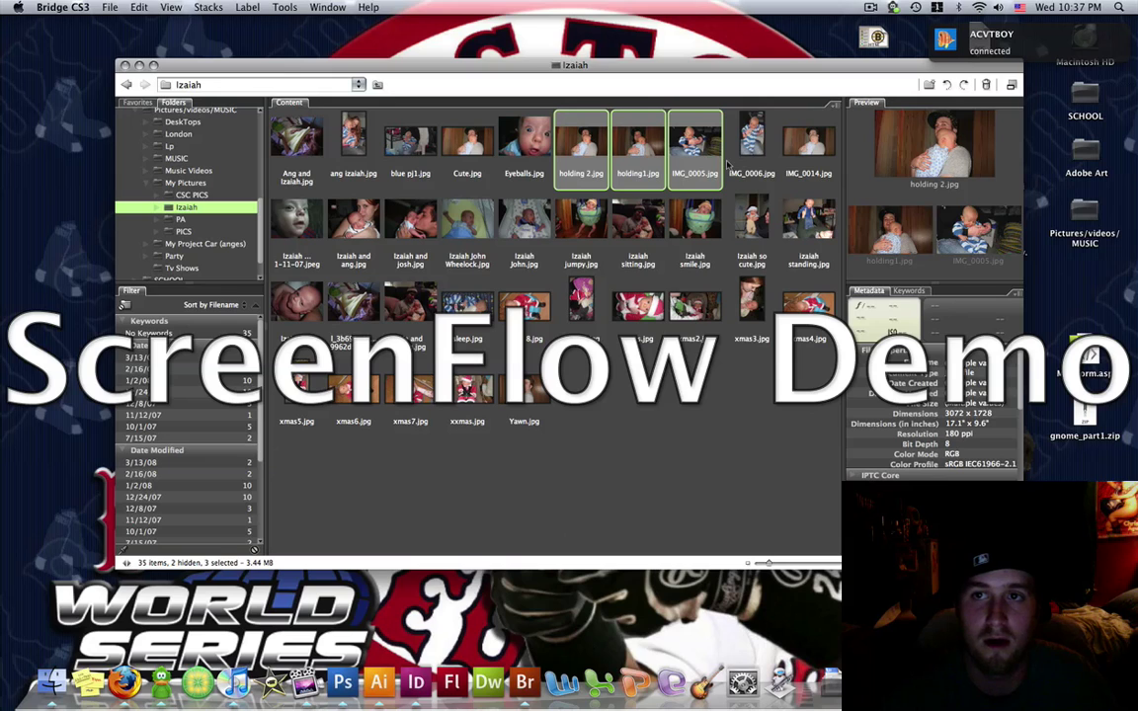
# - Create Photoshop picture packages from the three selected photos with 8.0 x 10.0 in pages, the (2)5x7 layout and 300 pixels/inch
pyautogui.click(285, 7)
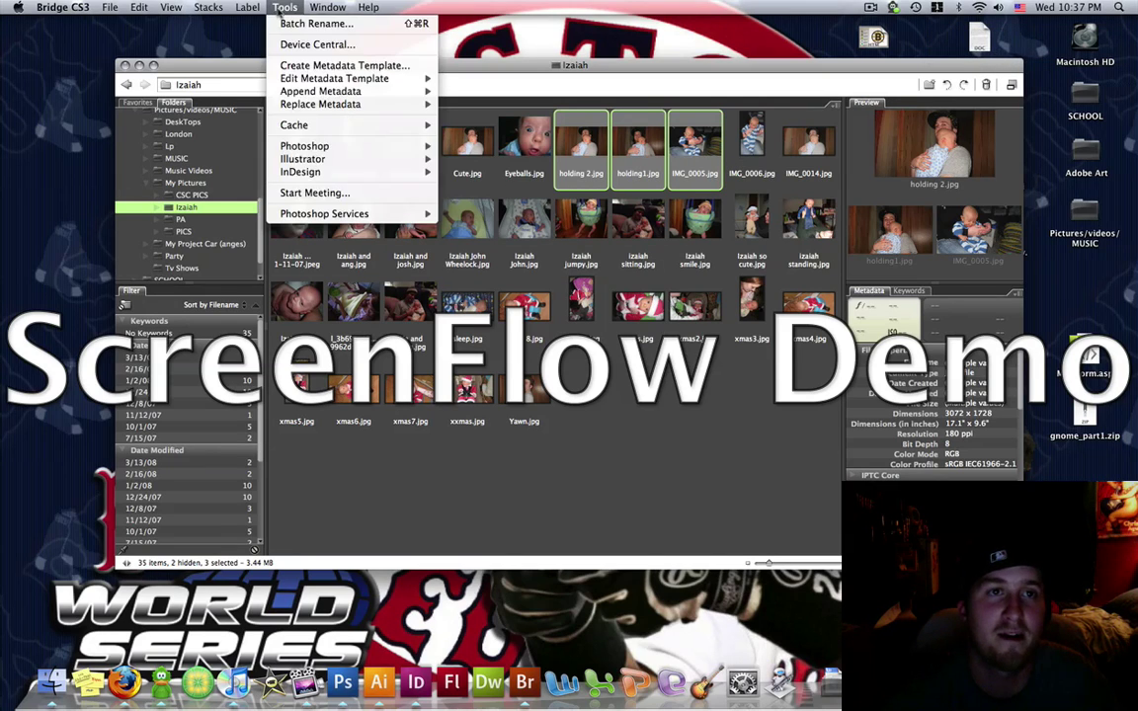
pyautogui.moveTo(350, 148)
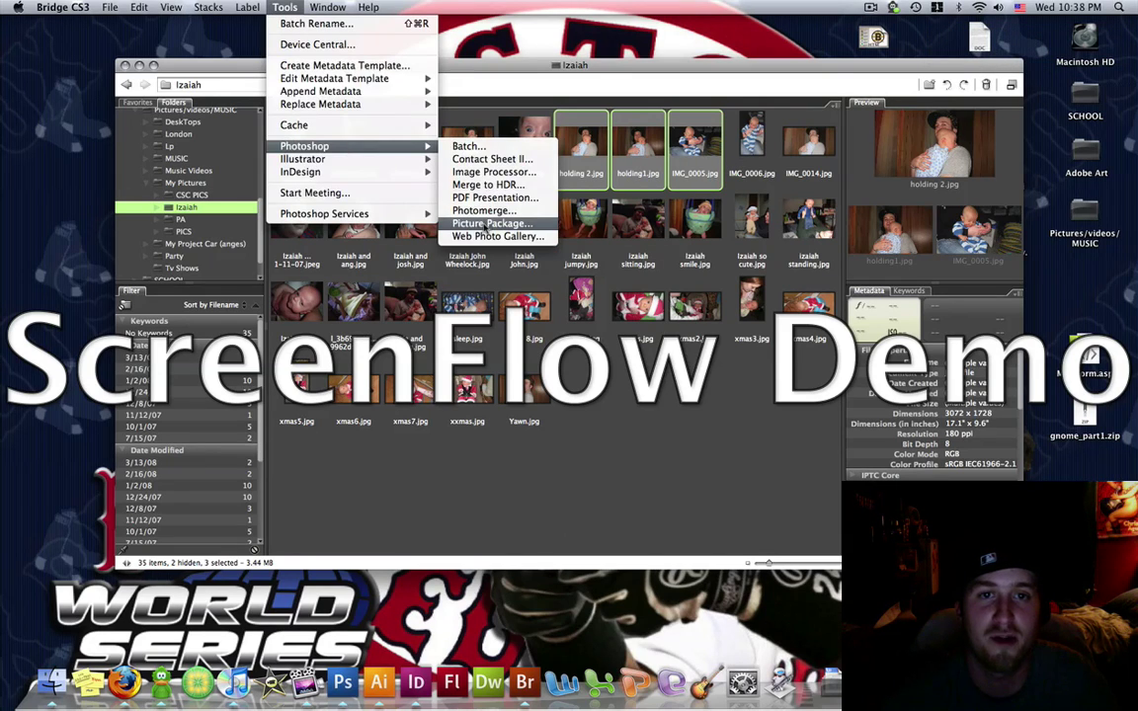
pyautogui.click(488, 224)
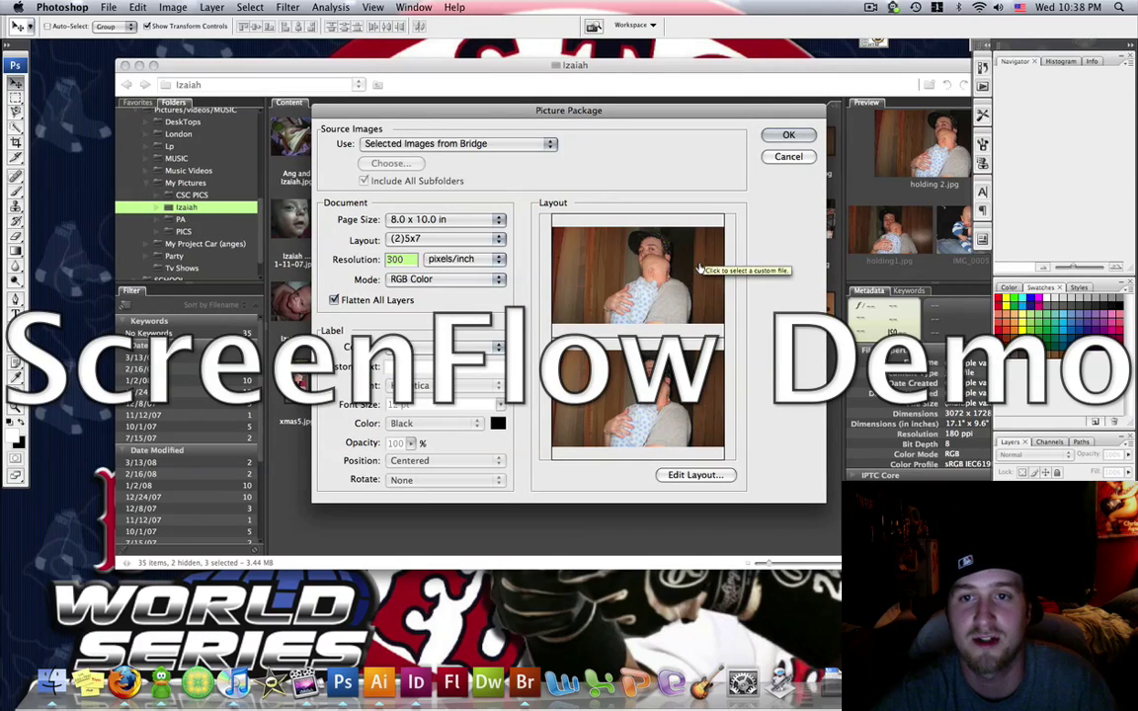
pyautogui.click(789, 135)
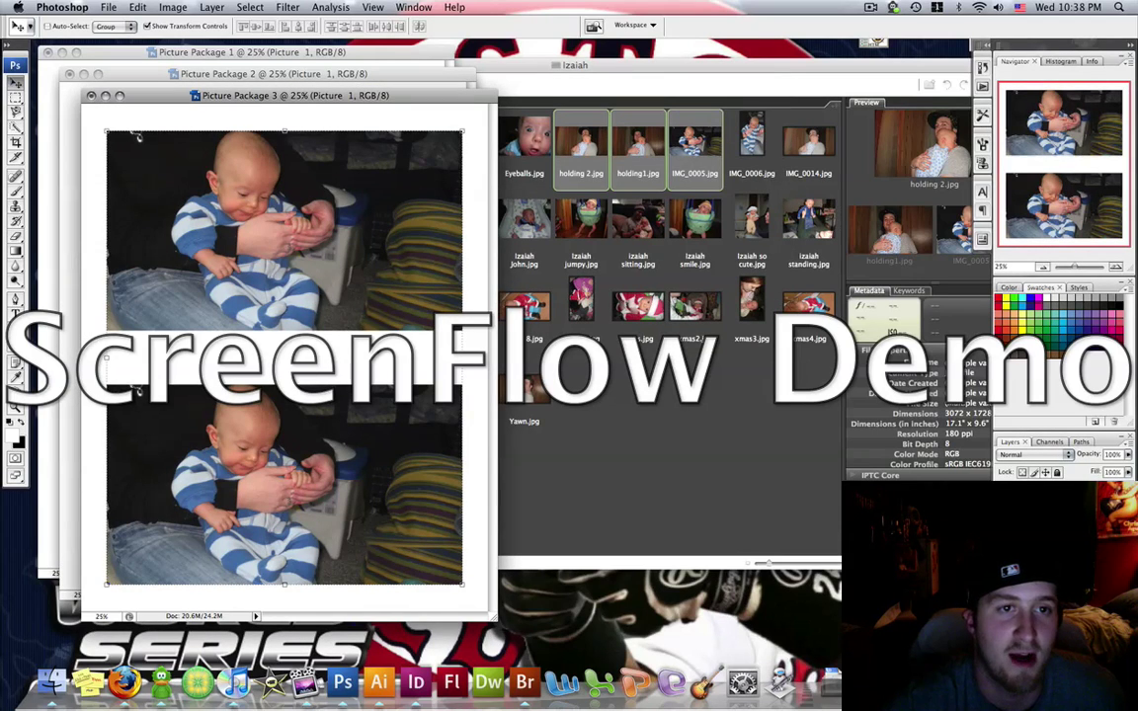
# - Close the Picture Package 3 document without saving it
pyautogui.click(90, 96)
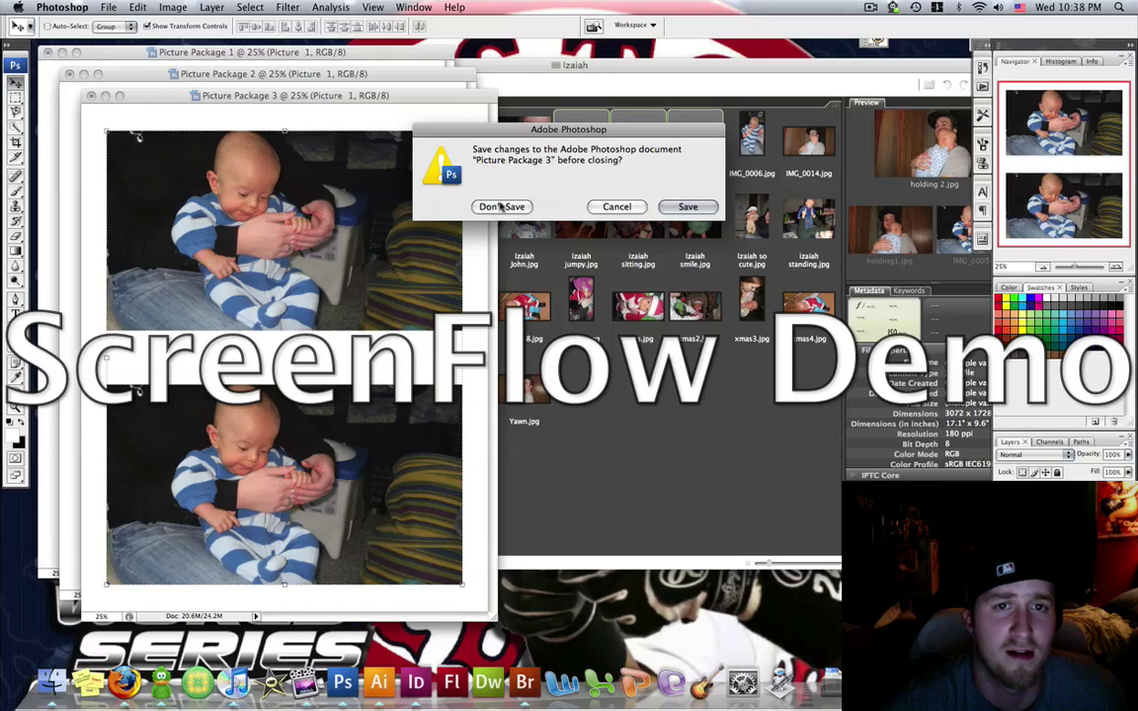
pyautogui.click(447, 187)
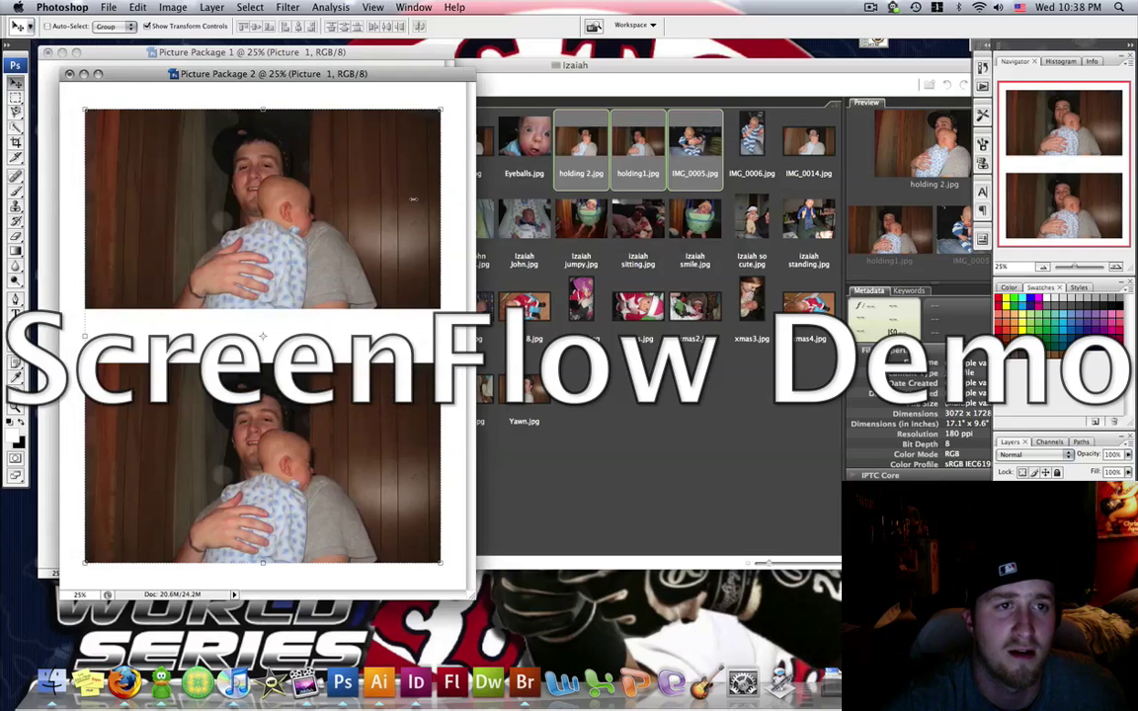
# - Close the Picture Package 2 and Picture Package 1 documents without saving them
pyautogui.click(70, 75)
pyautogui.click(458, 190)
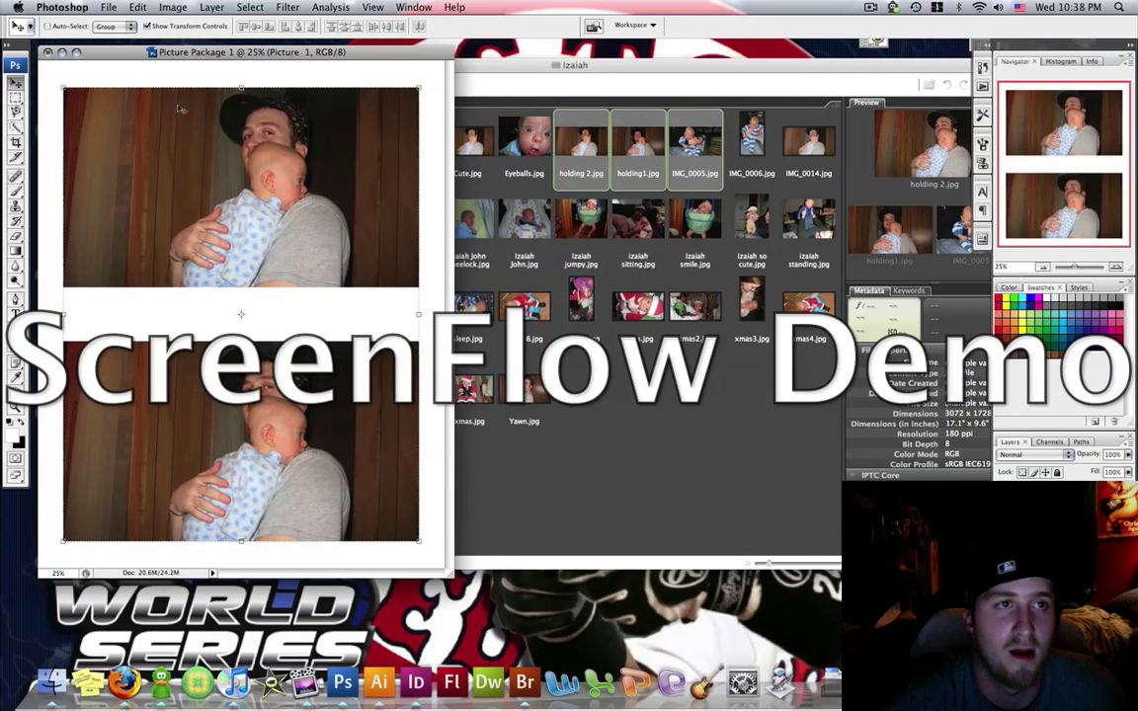
pyautogui.click(47, 52)
pyautogui.click(515, 206)
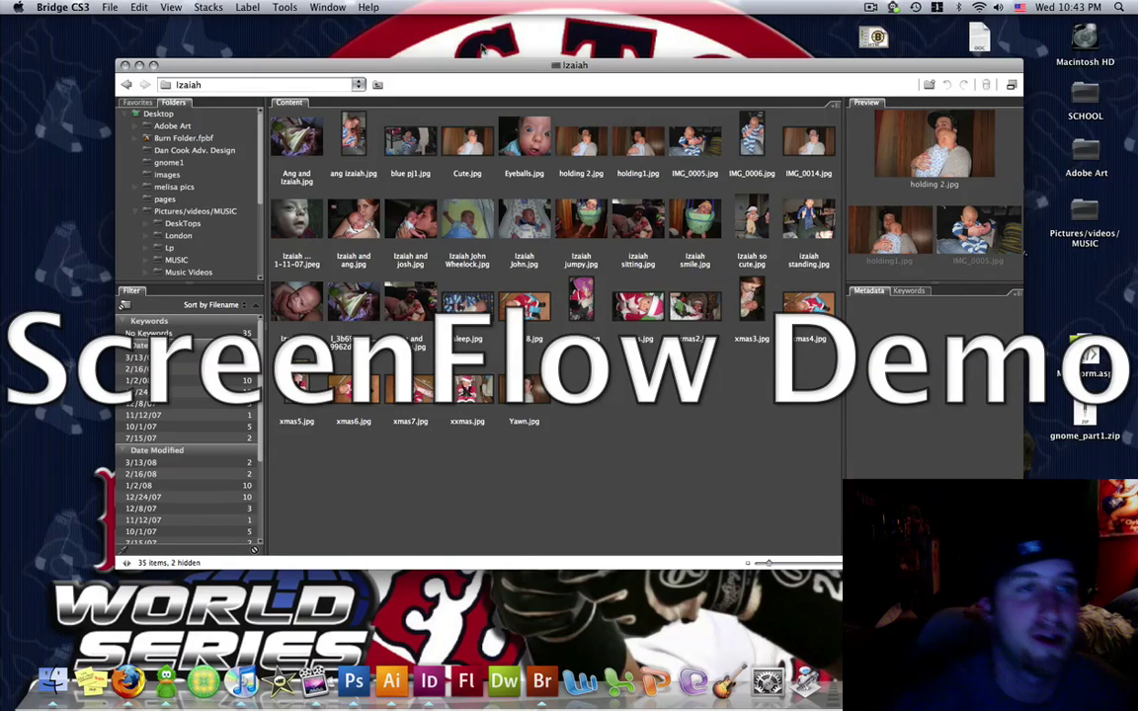
# - Open Bridge Home from the favorites and go to its Adobe Illustrator CS3 resource page
pyautogui.click(138, 103)
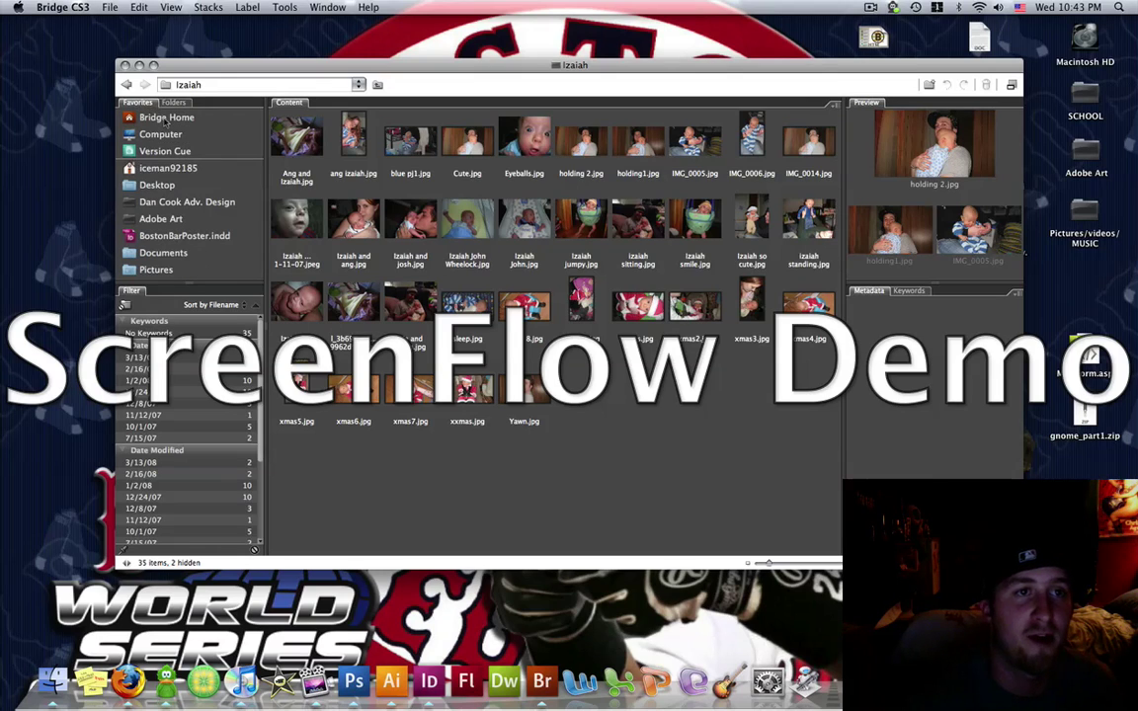
pyautogui.click(166, 117)
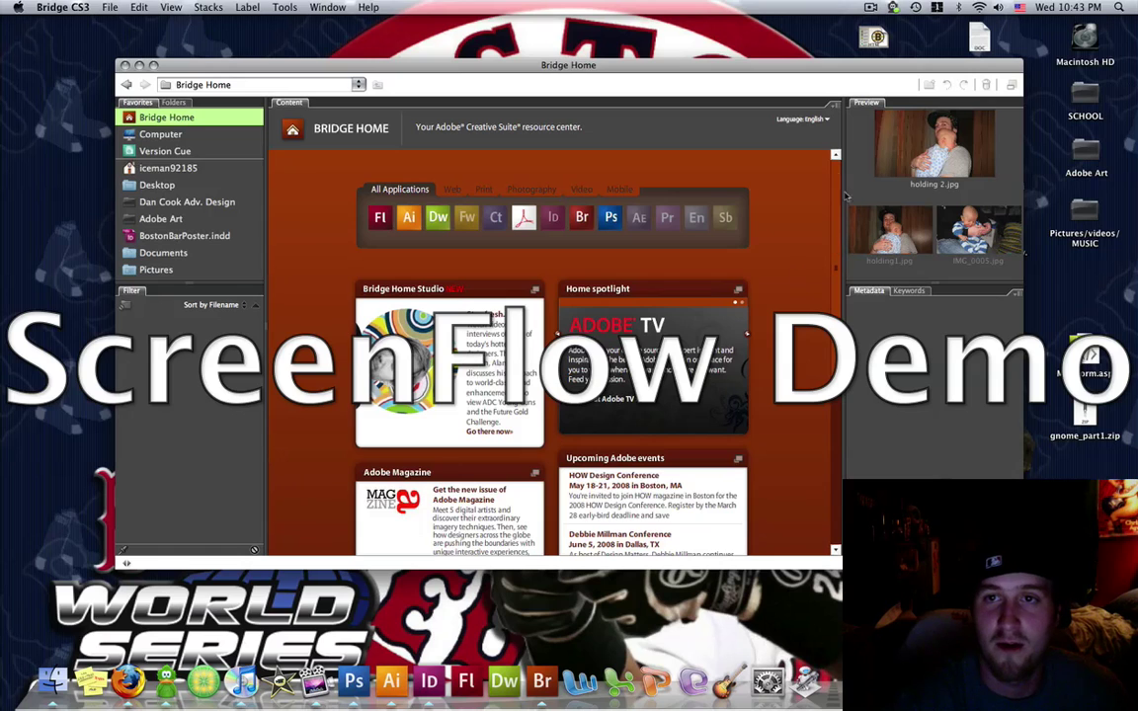
pyautogui.scroll(-5, 835, 208)
pyautogui.scroll(5, 791, 227)
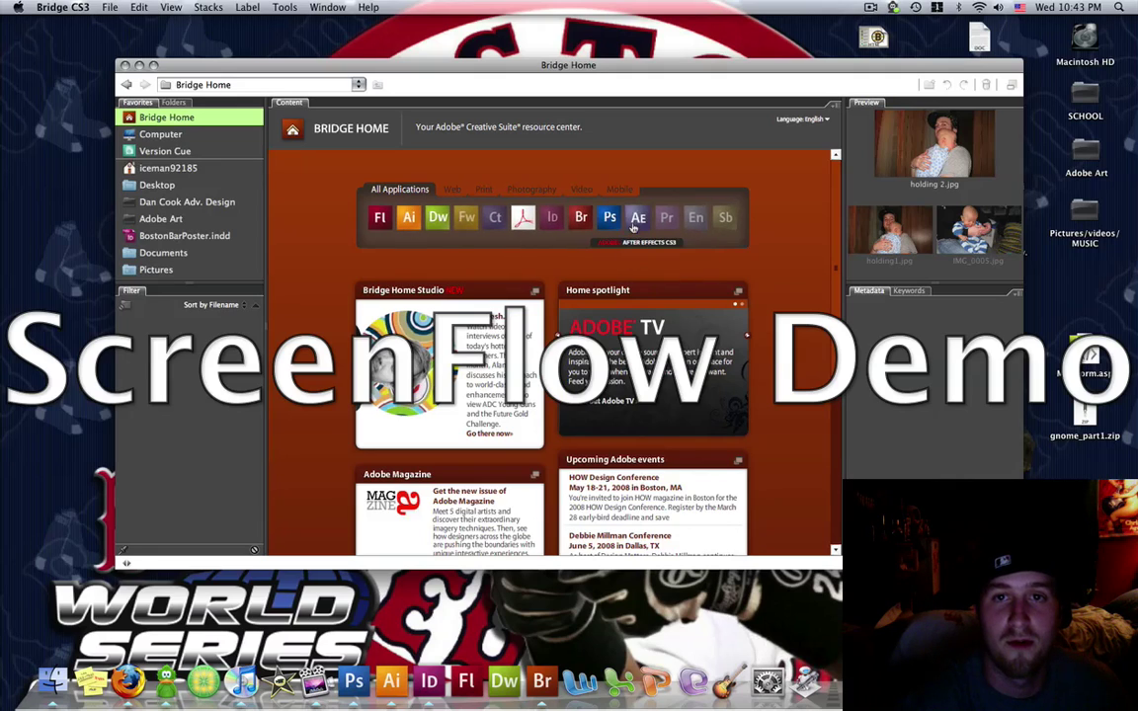
pyautogui.click(413, 219)
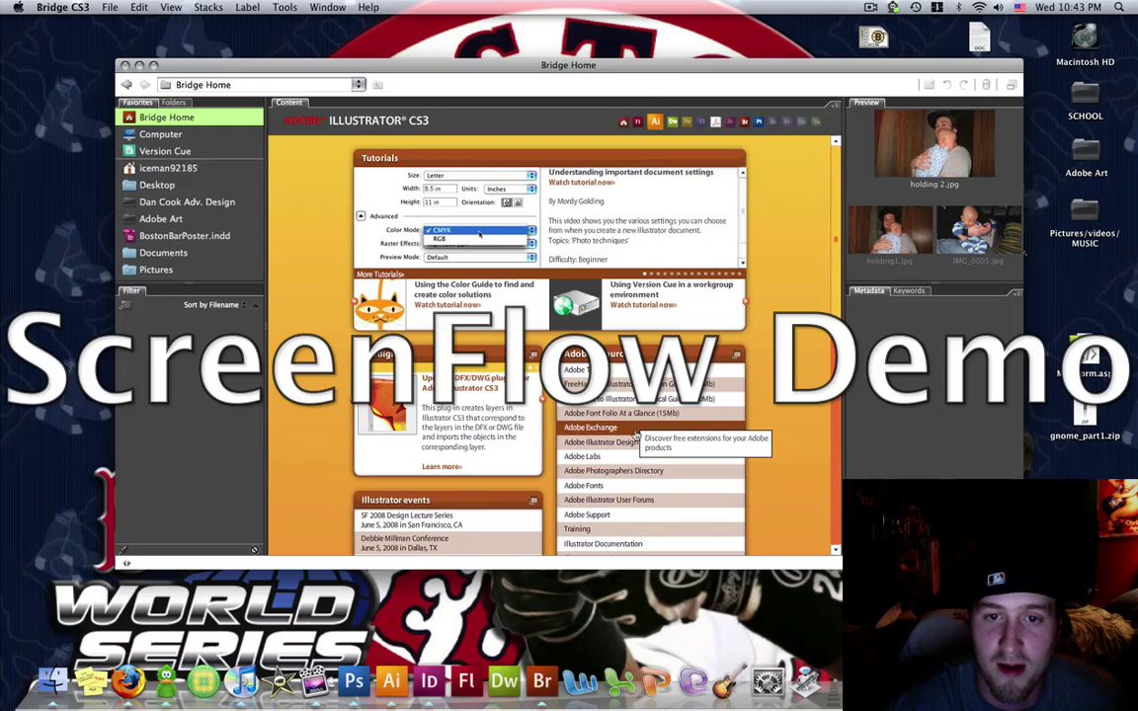
# - Start downloading Illcs3_freehand_guide.pdf from the Illustrator resources, cancel the download, and close the downloads and browser windows
pyautogui.click(613, 385)
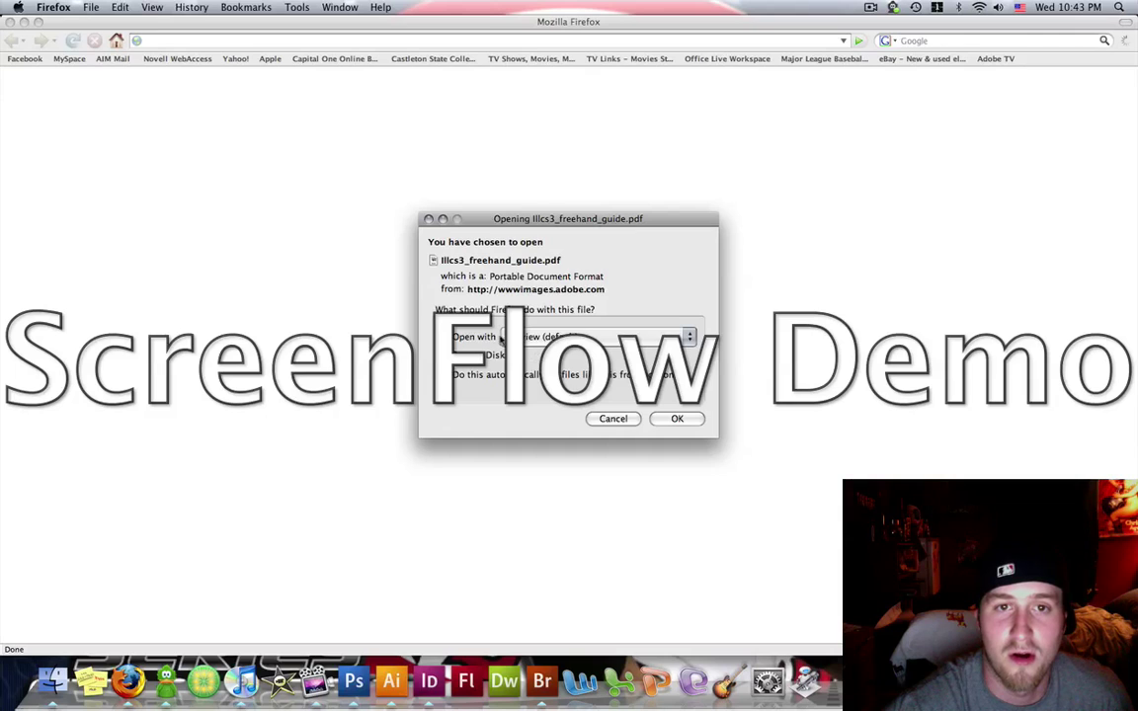
pyautogui.click(675, 419)
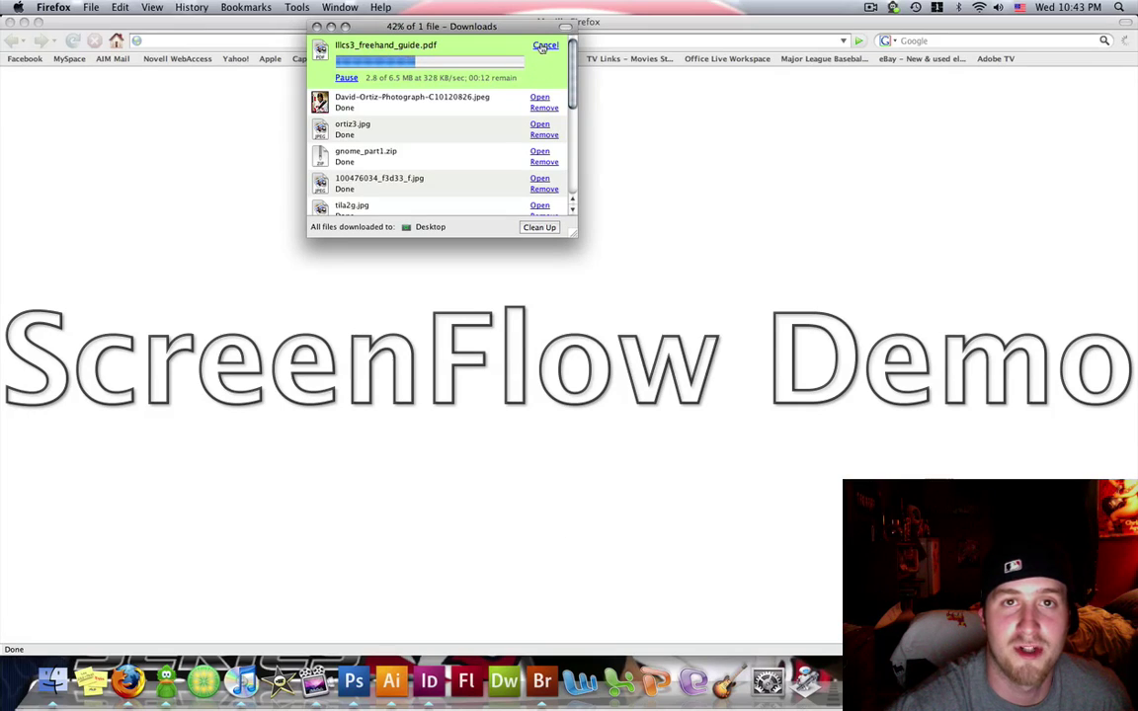
pyautogui.click(544, 45)
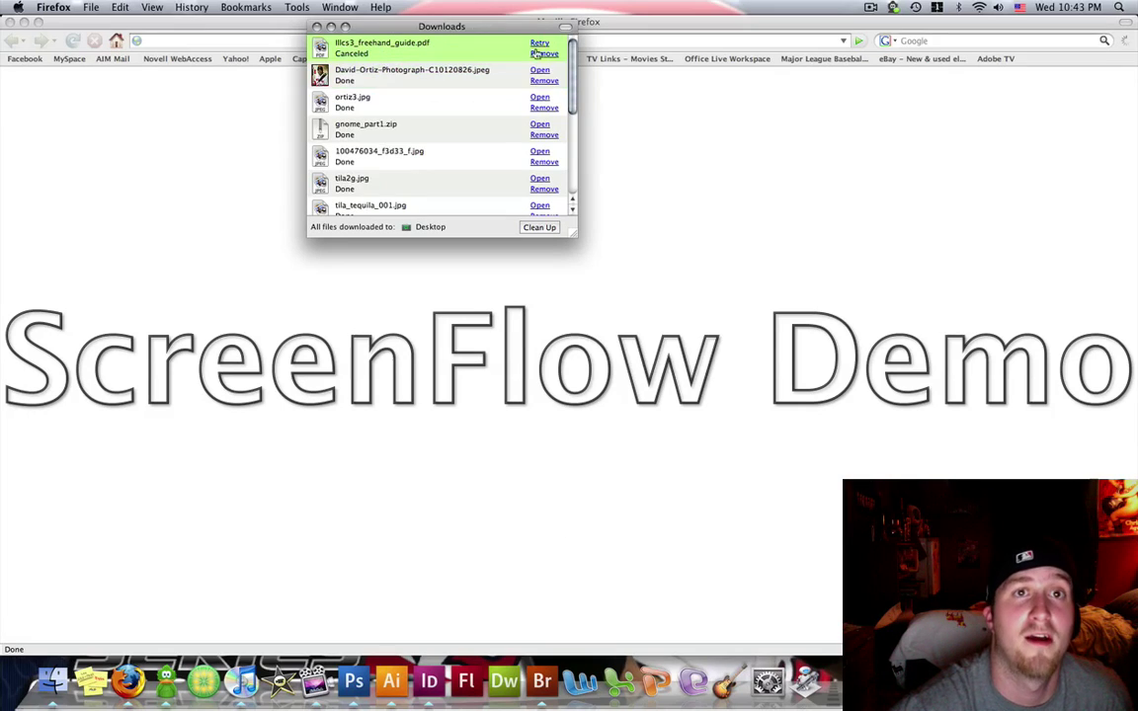
pyautogui.click(316, 28)
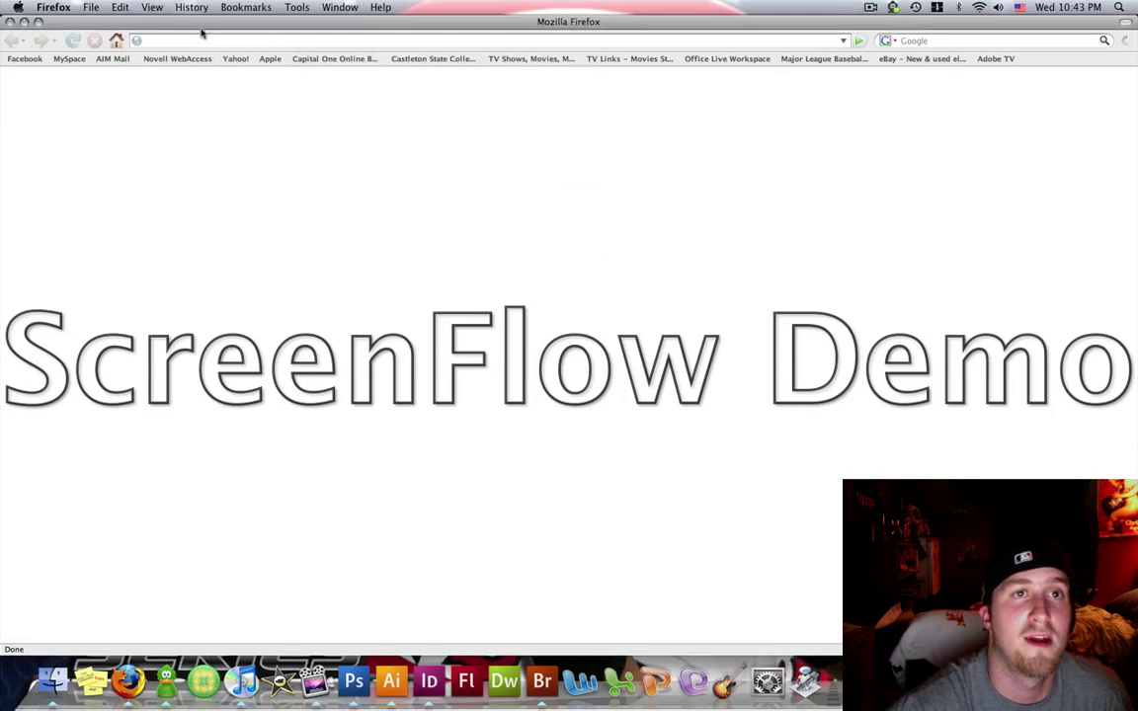
pyautogui.click(10, 23)
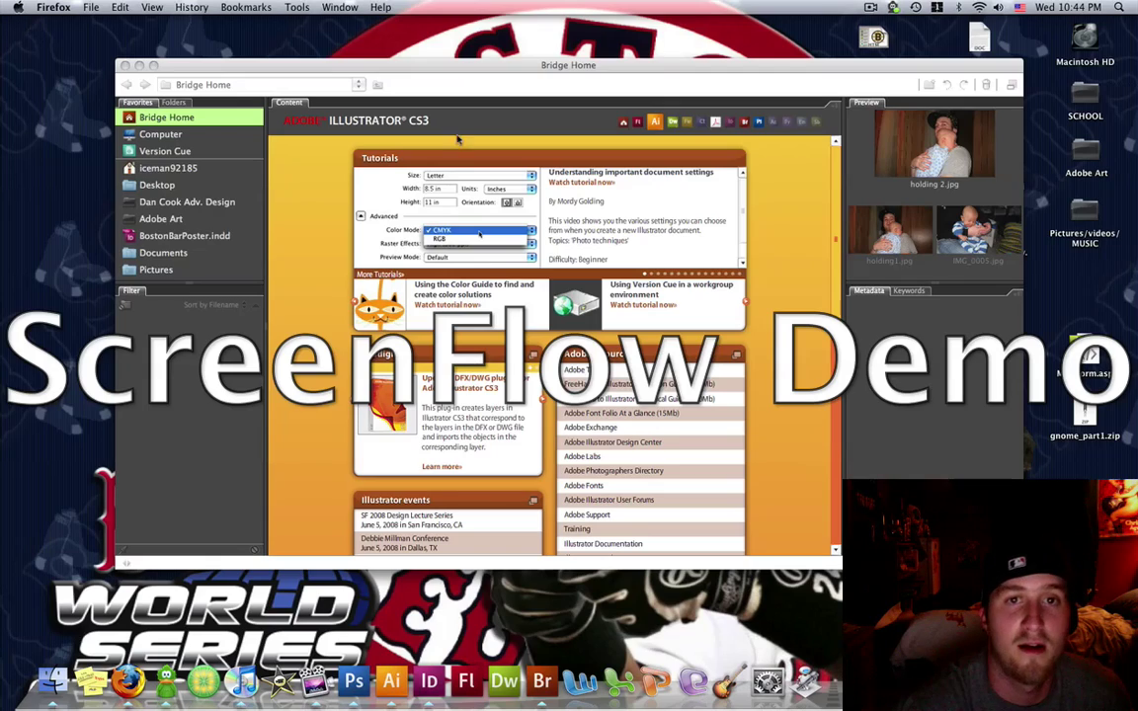
# - Examine the 3D Buildings symbols page from the Adobe Exchange list in Firefox, minimize the browser window and return to Bridge Home
pyautogui.click(788, 412)
pyautogui.moveTo(831, 297); pyautogui.dragTo(831, 456)
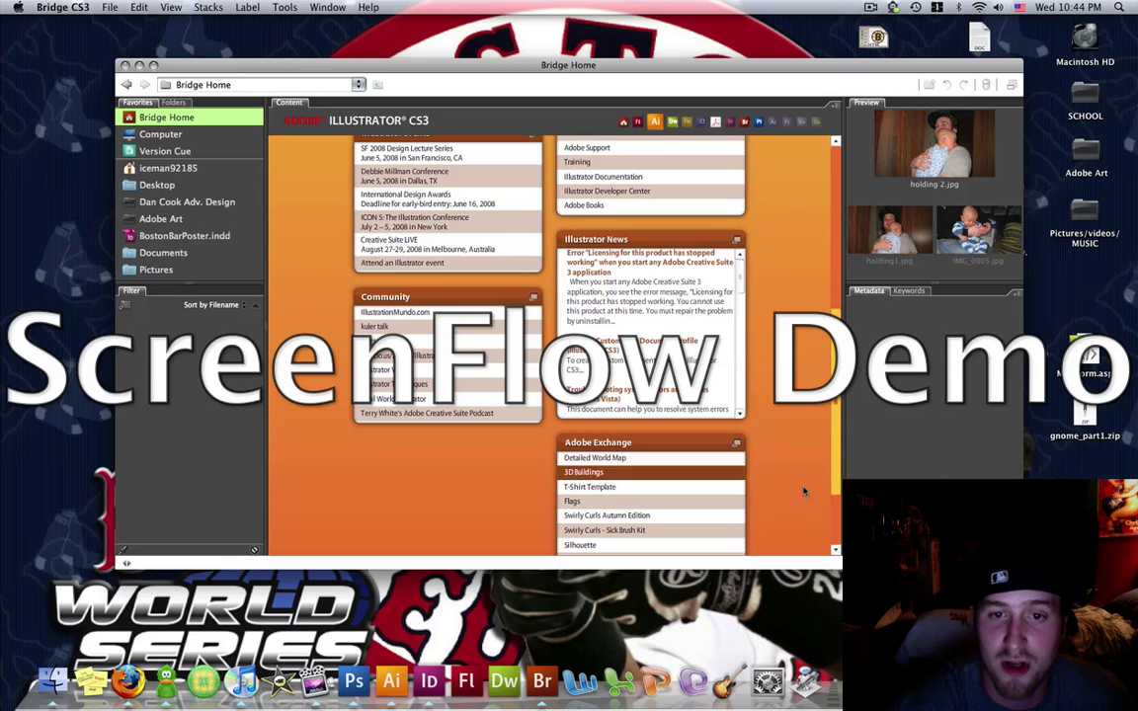
pyautogui.scroll(-3, 836, 408)
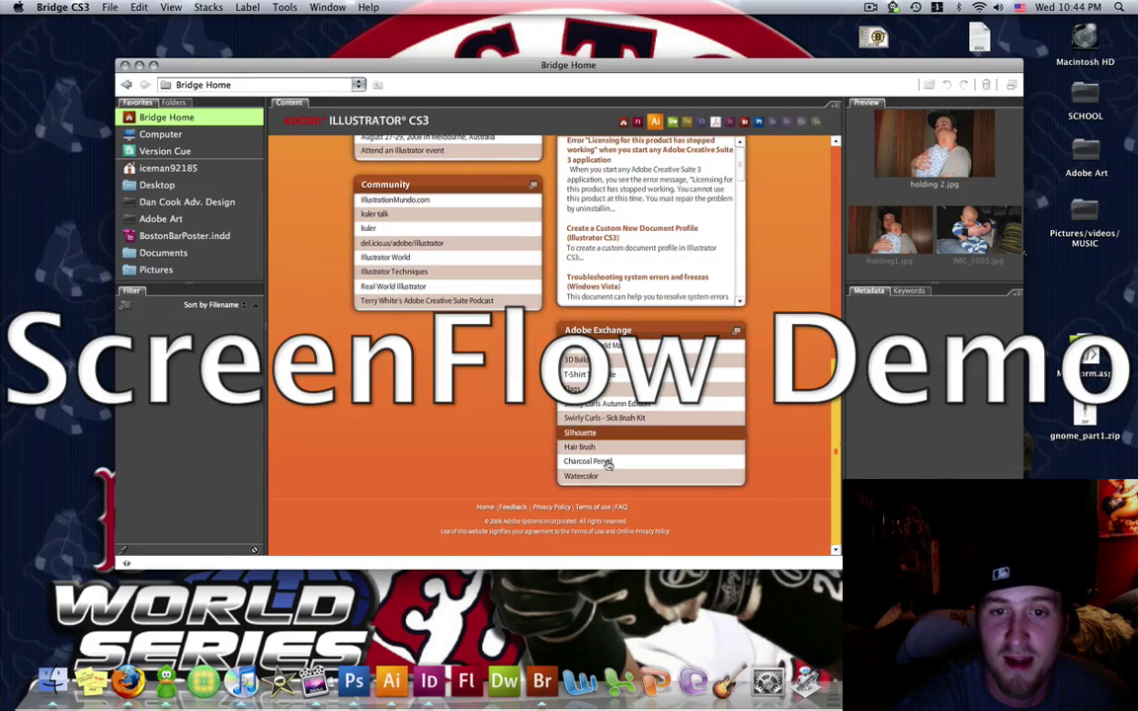
pyautogui.click(576, 379)
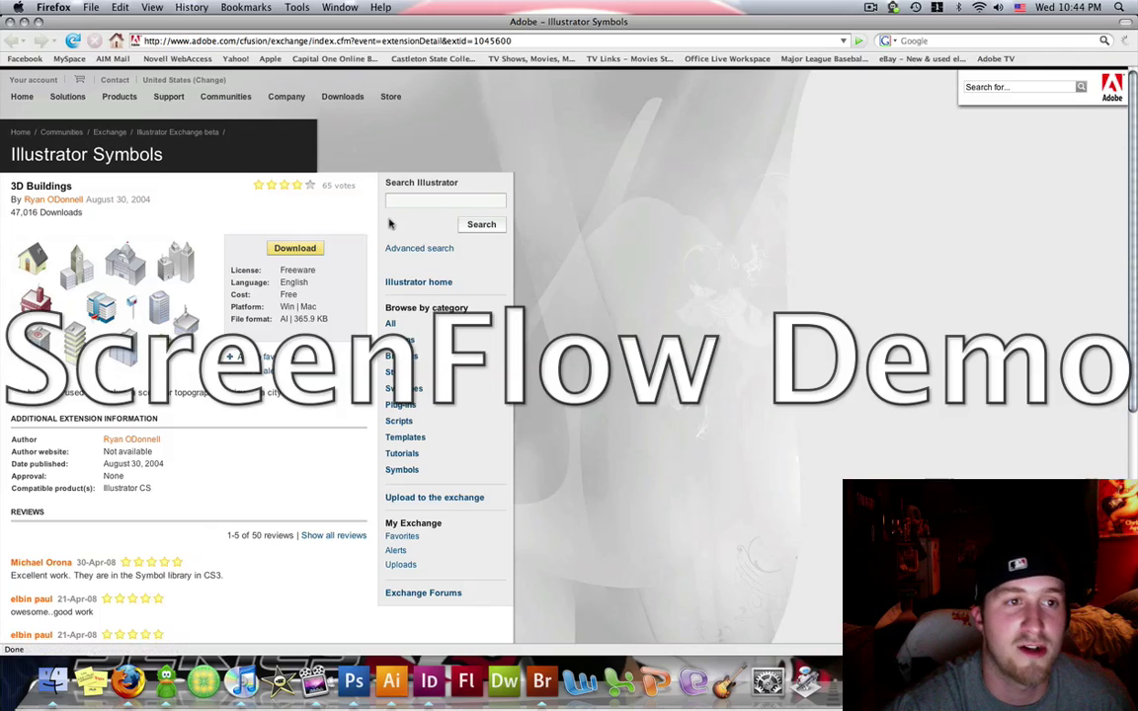
pyautogui.scroll(-3, 140, 293)
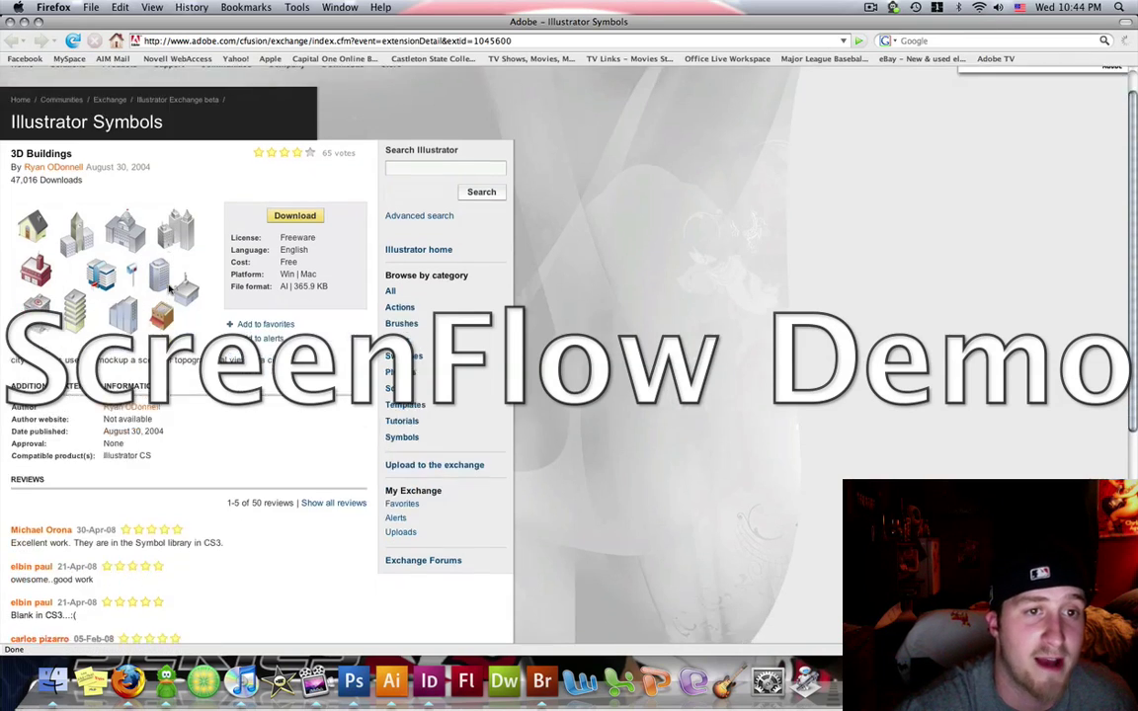
pyautogui.scroll(3, 178, 348)
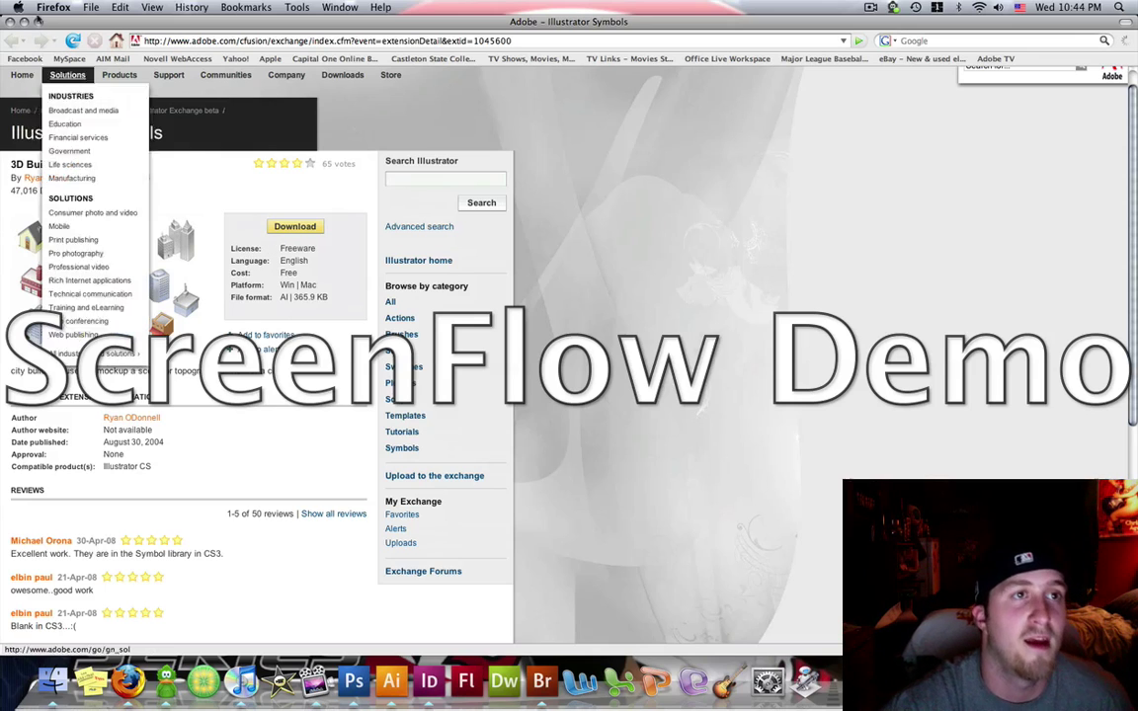
pyautogui.click(24, 21)
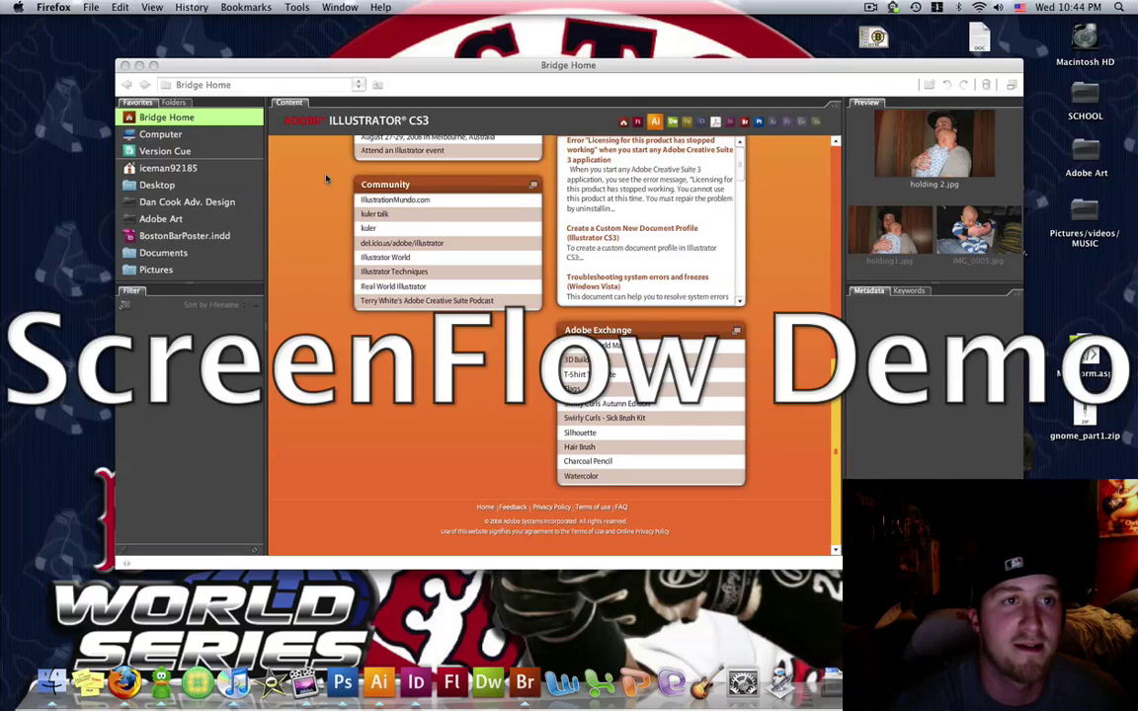
pyautogui.click(237, 357)
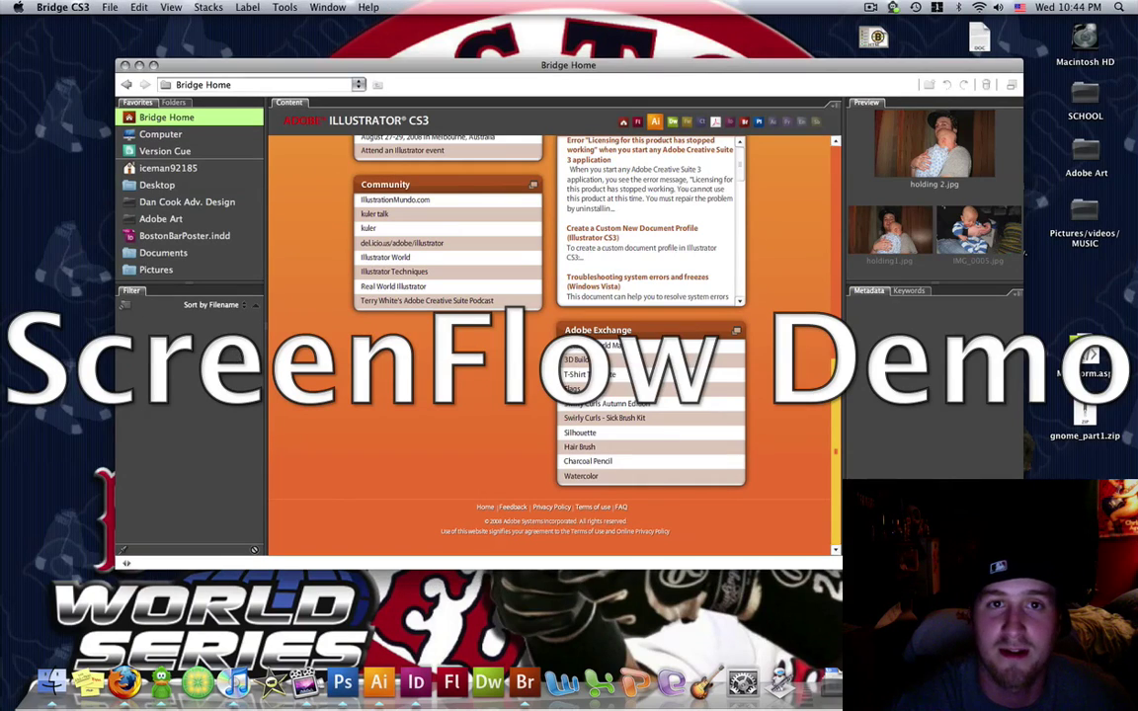